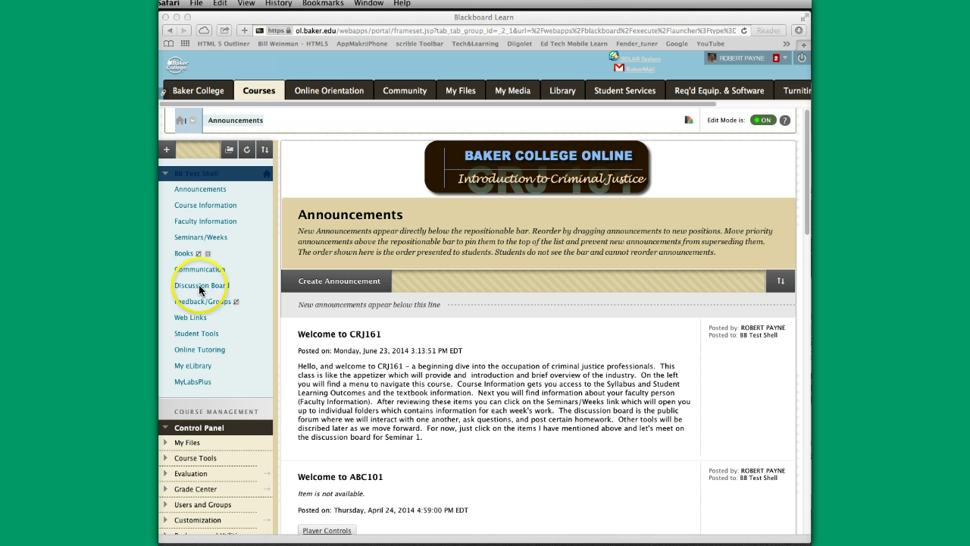
Open the "Discussion Board – Seminar 1" forum from the course's discussion board and start a new thread.
{"action": "left_click", "coordinate": [211, 286]}
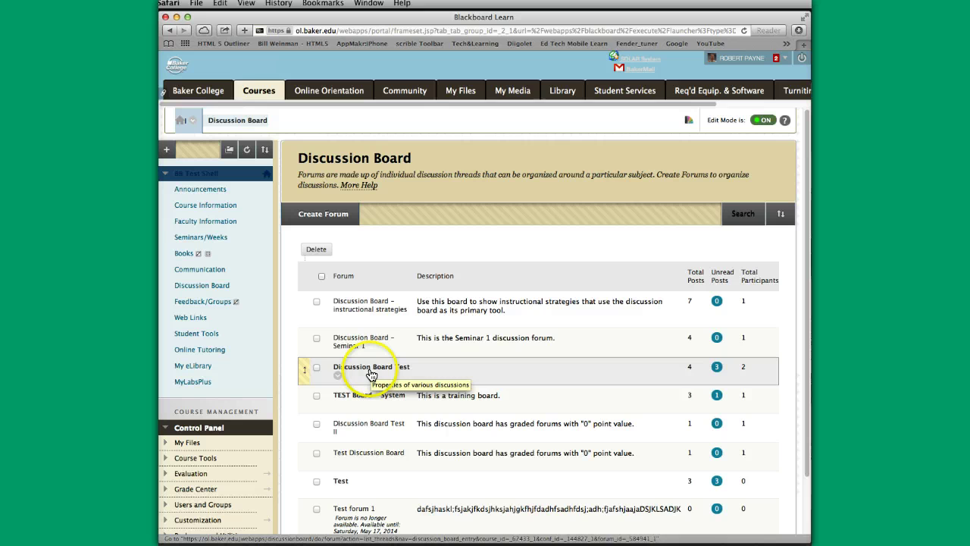
{"action": "left_click", "coordinate": [369, 343]}
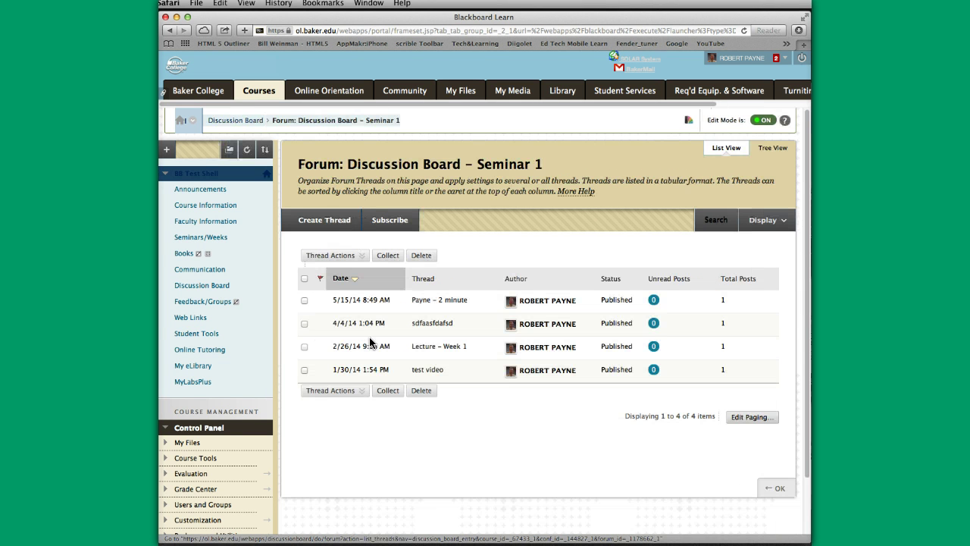
{"action": "left_click", "coordinate": [323, 225]}
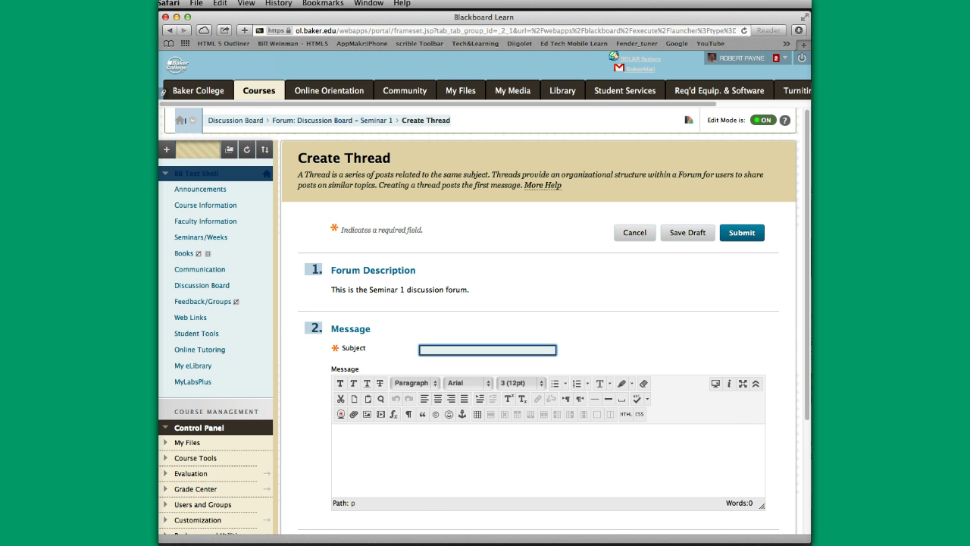
Paste the copied Chapter 1 passage about predicting interest rates into the thread's message body.
{"action": "left_click", "coordinate": [336, 432]}
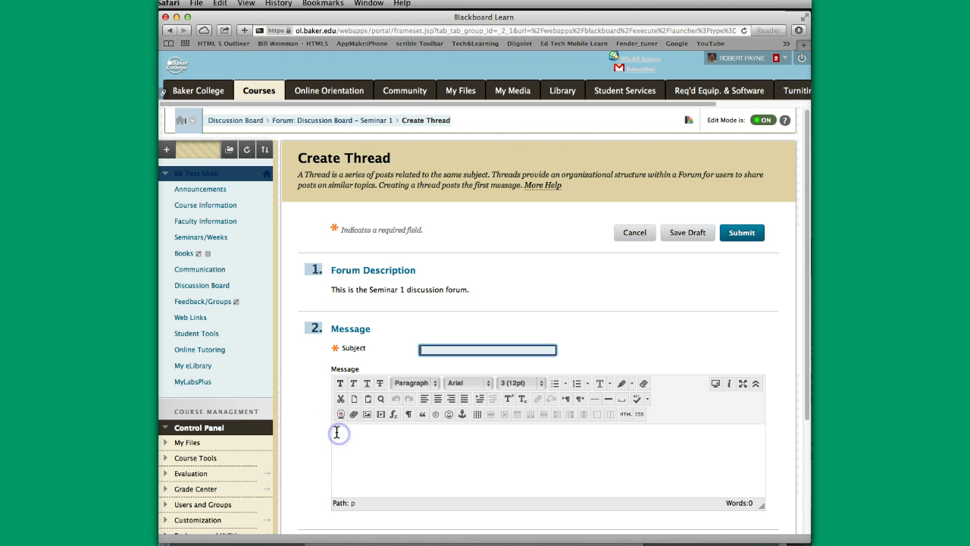
{"action": "left_click", "coordinate": [336, 432]}
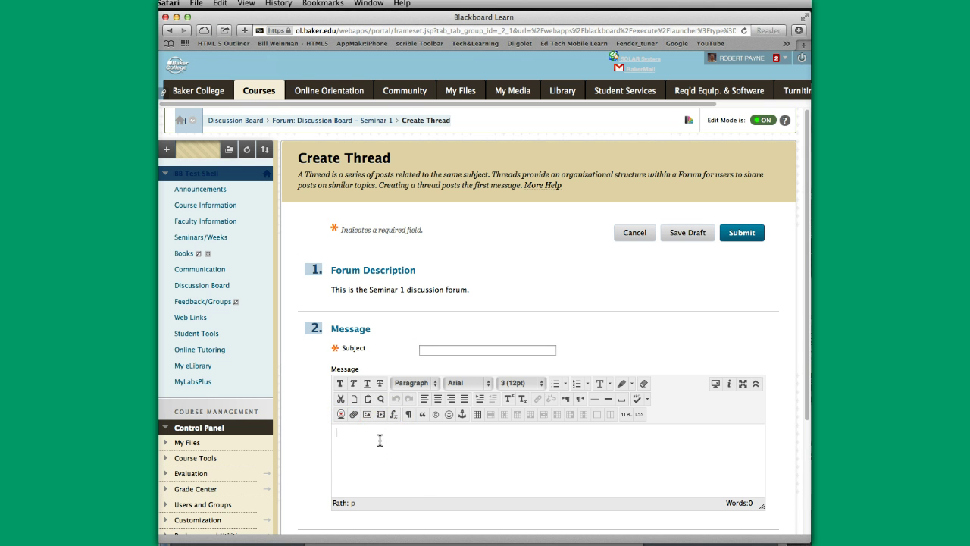
{"action": "key", "text": "super+v"}
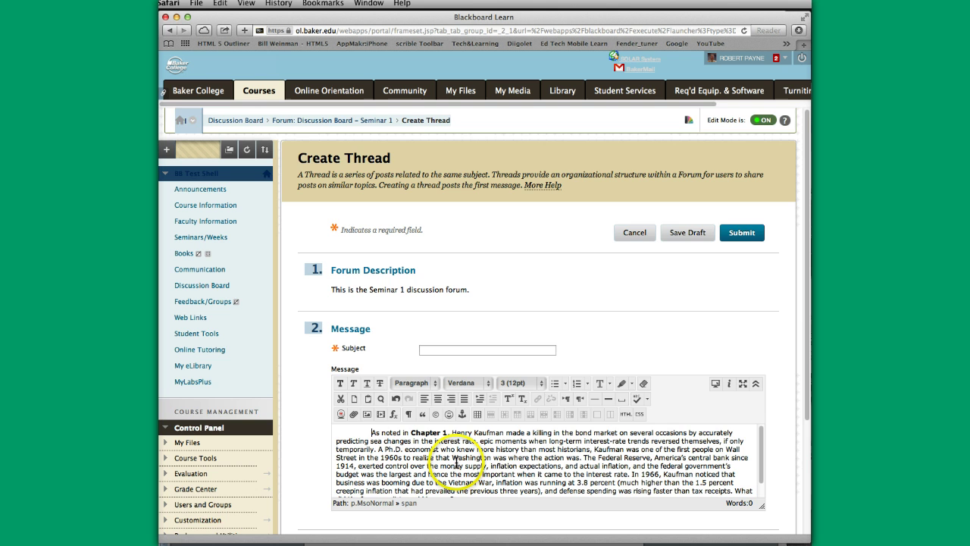
{"action": "scroll", "coordinate": [459, 461], "scroll_direction": "down", "scroll_amount": 3}
{"action": "scroll", "coordinate": [459, 461], "scroll_direction": "up", "scroll_amount": 2}
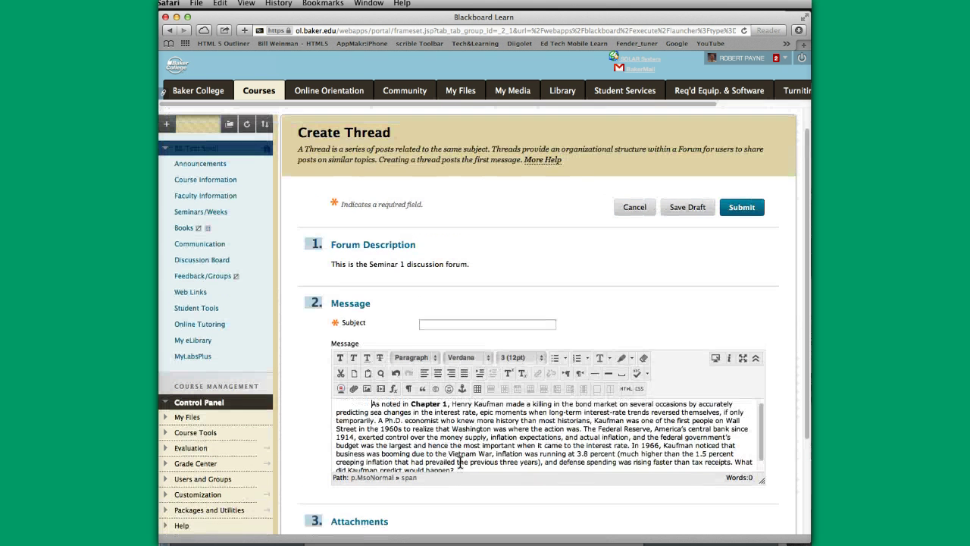
Give the thread the subject "Can your predict interest rate changes . . . ." and submit it.
{"action": "left_click", "coordinate": [427, 324]}
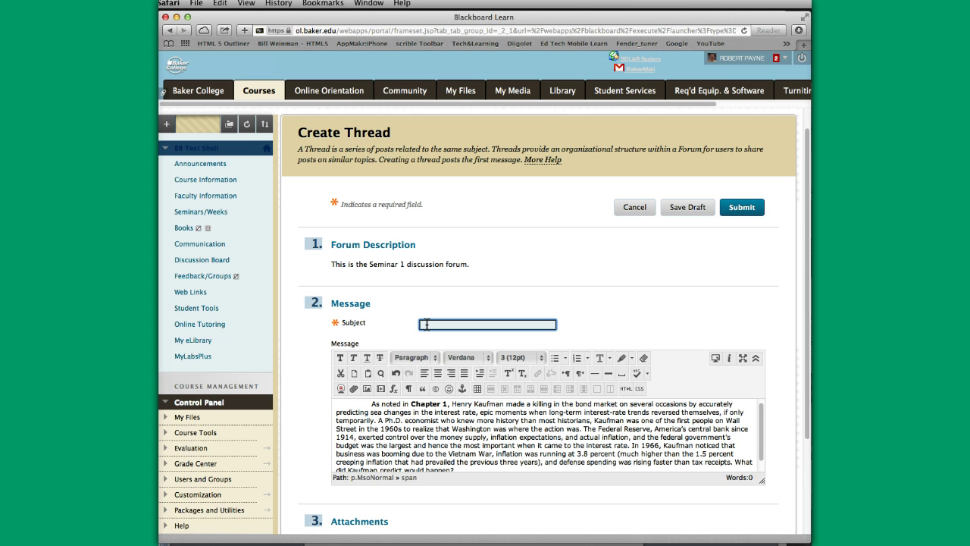
{"action": "type", "text": "Can your predict interest rate changes . . . ."}
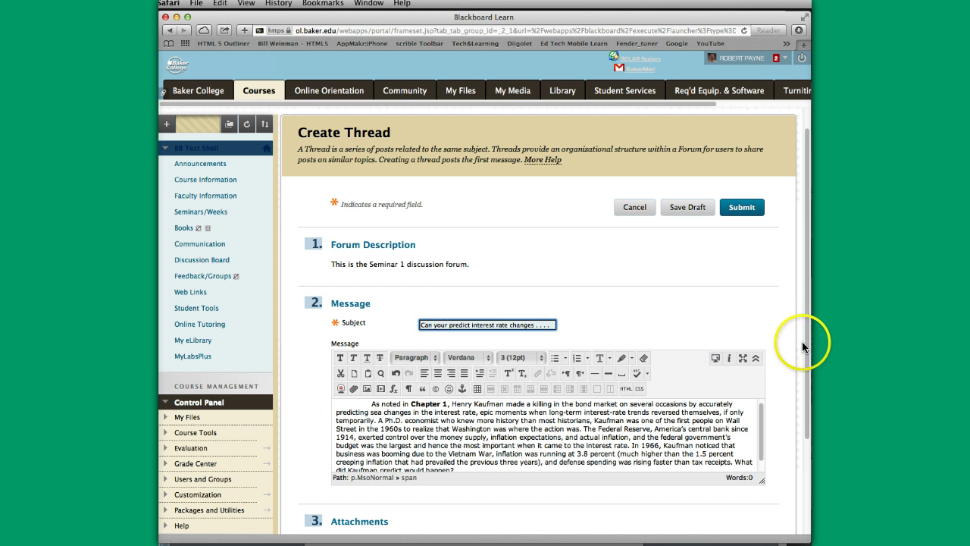
{"action": "left_click", "coordinate": [745, 210]}
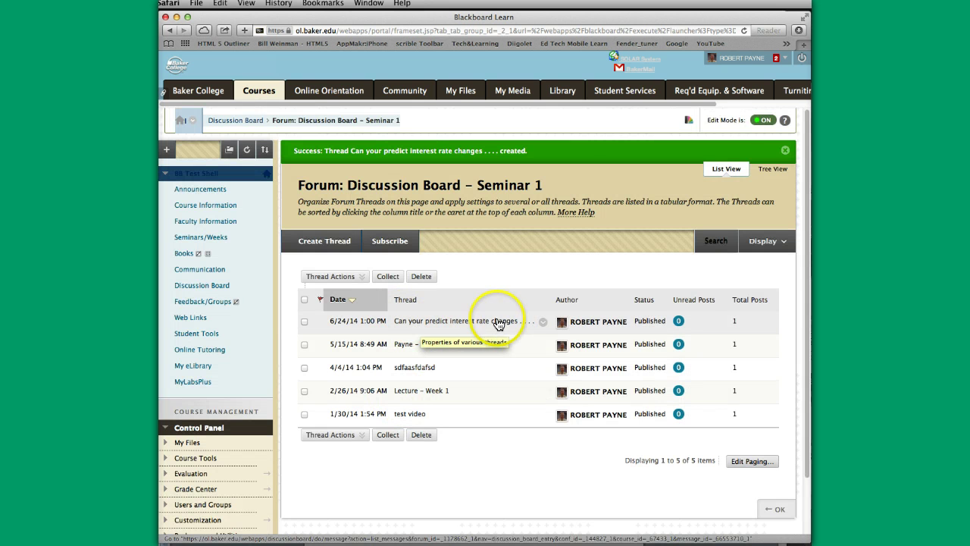
Start another thread in the Seminar 1 forum with the subject "Something interesting to consider . . .".
{"action": "left_click", "coordinate": [323, 244]}
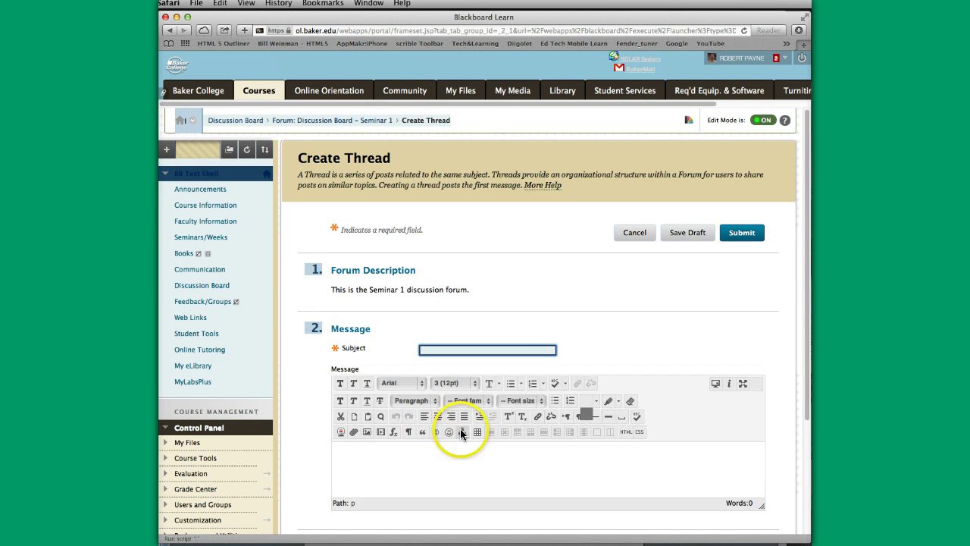
{"action": "scroll", "coordinate": [404, 444], "scroll_direction": "down", "scroll_amount": 1}
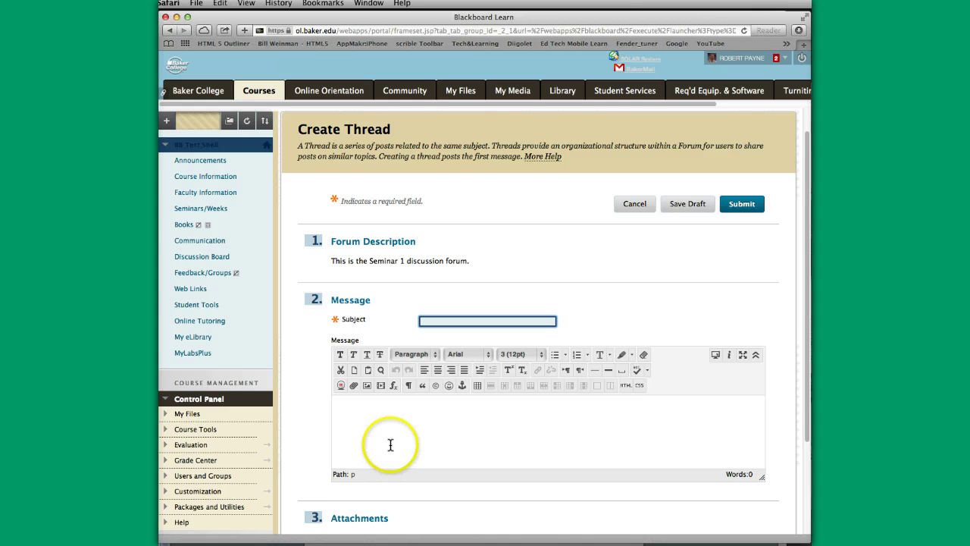
{"action": "scroll", "coordinate": [391, 445], "scroll_direction": "down", "scroll_amount": 2}
{"action": "scroll", "coordinate": [390, 445], "scroll_direction": "down", "scroll_amount": 1}
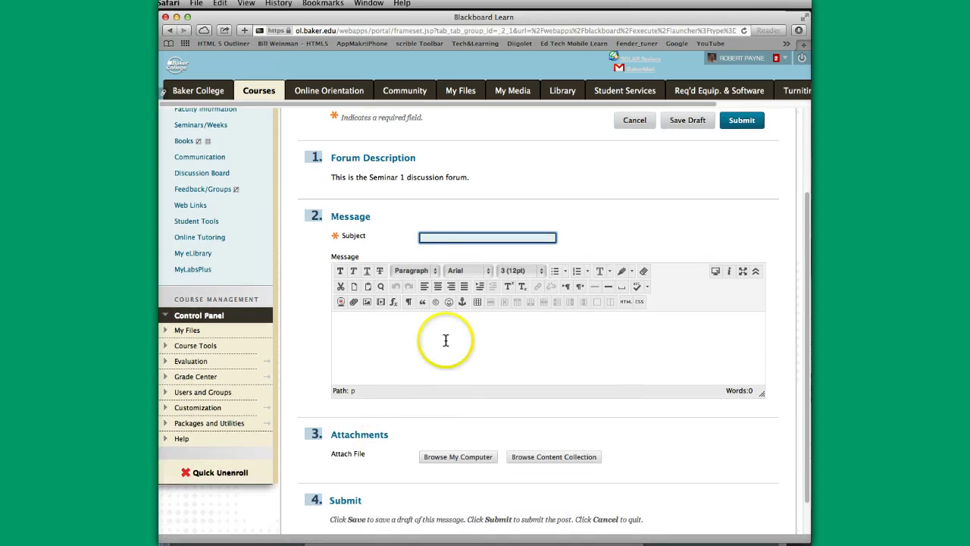
{"action": "left_click", "coordinate": [425, 237]}
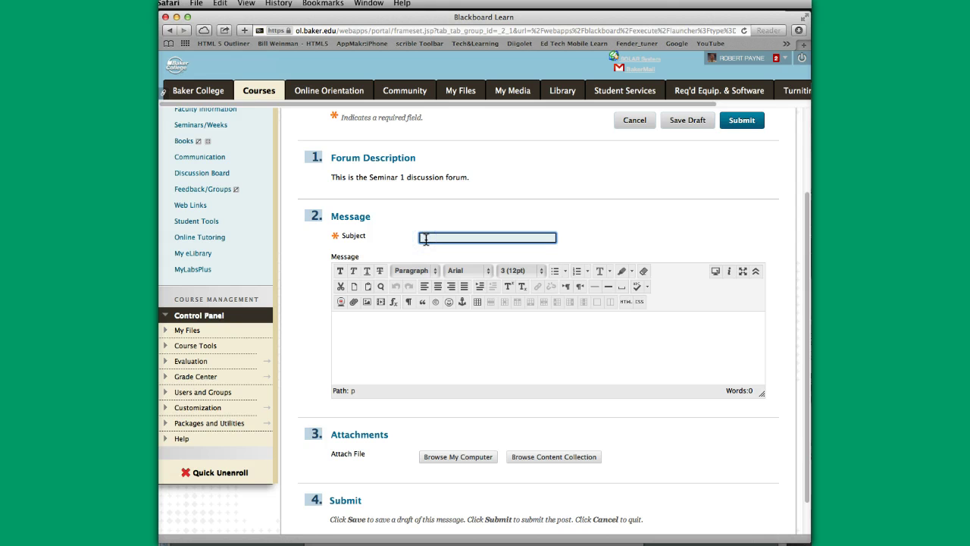
{"action": "type", "text": "Something intre"}
{"action": "type", "text": "esting to consider . . ."}
Write the message "Please read this article and comment on the findings." in the thread body.
{"action": "left_click", "coordinate": [337, 321]}
{"action": "type", "text": "P"}
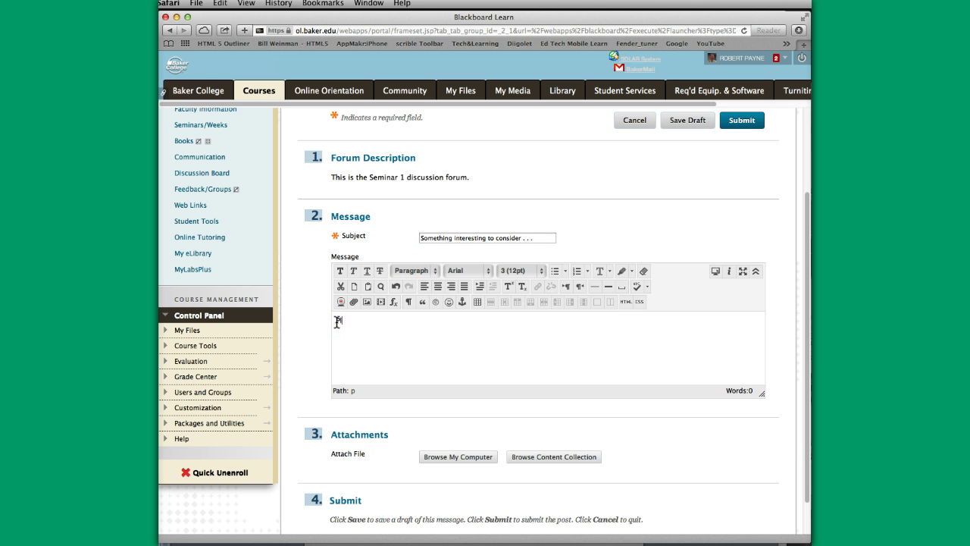
{"action": "type", "text": "lease read this article and comment on the fings"}
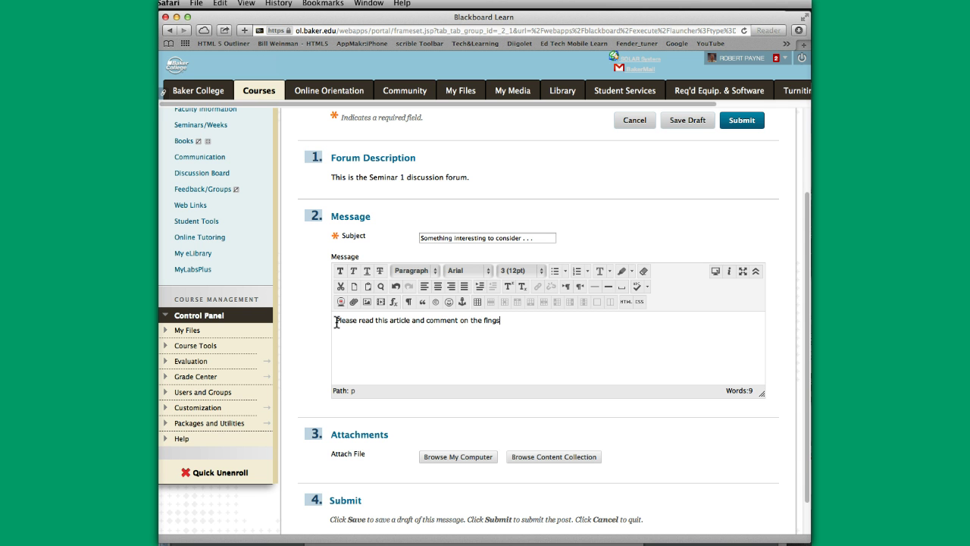
{"action": "key", "text": "BackSpace"}
{"action": "key", "text": "BackSpace"}
{"action": "type", "text": "dings."}
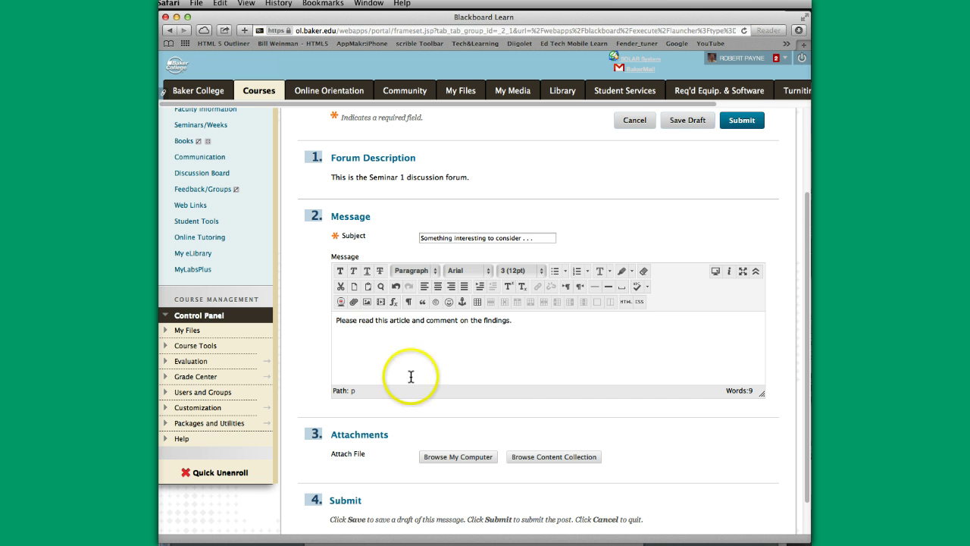
Attach "System Program Workshop.docx" from the computer's Documents folder to the thread and submit it.
{"action": "scroll", "coordinate": [523, 369], "scroll_direction": "down", "scroll_amount": 1}
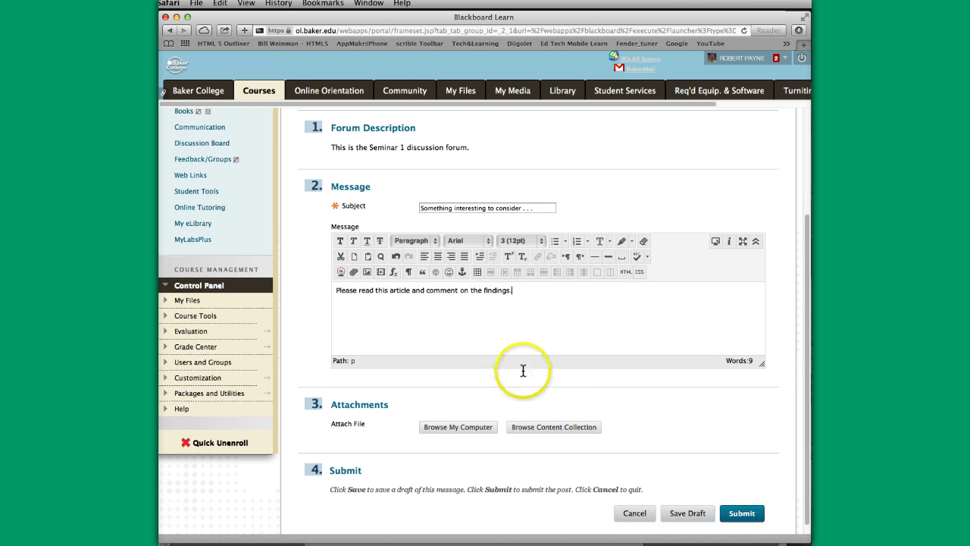
{"action": "left_click", "coordinate": [456, 428]}
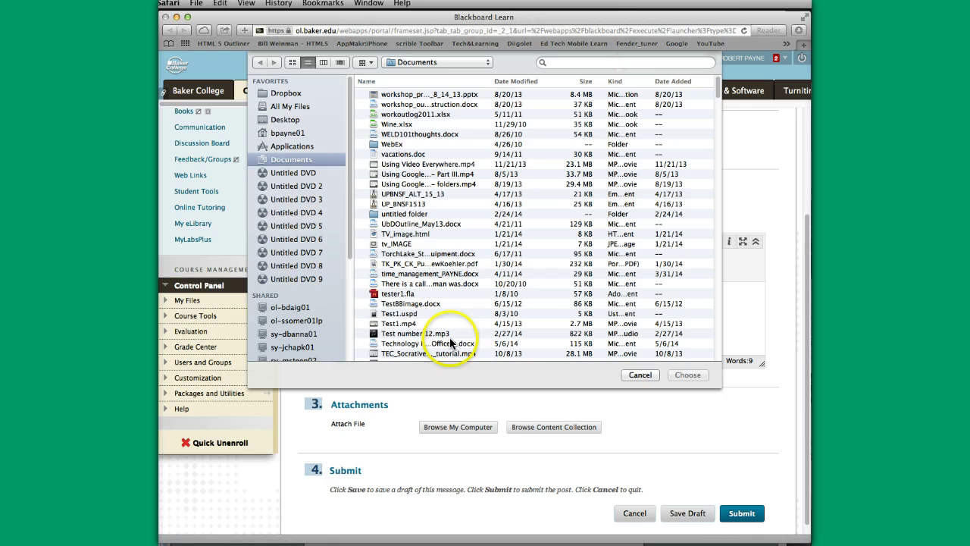
{"action": "scroll", "coordinate": [439, 291], "scroll_direction": "down", "scroll_amount": 5}
{"action": "scroll", "coordinate": [438, 293], "scroll_direction": "down", "scroll_amount": 2}
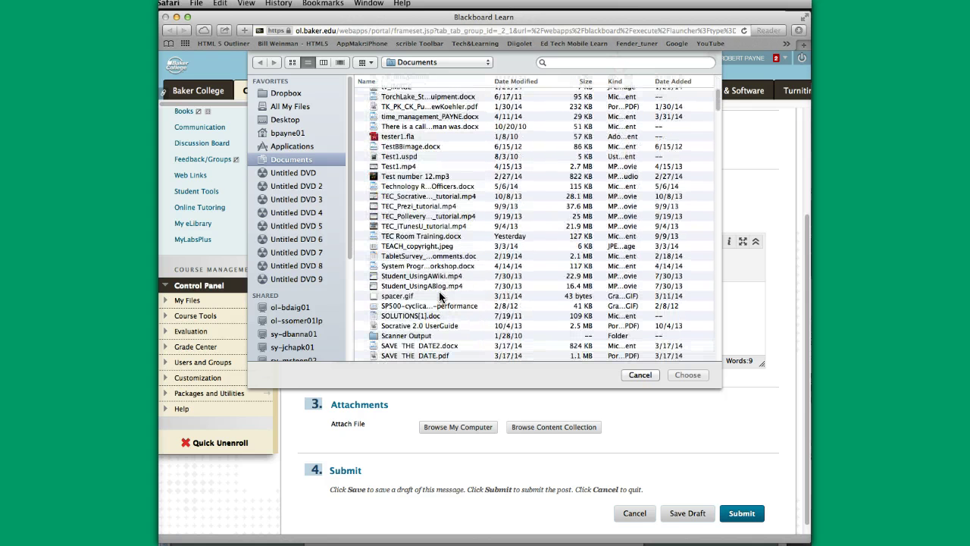
{"action": "left_click", "coordinate": [407, 267]}
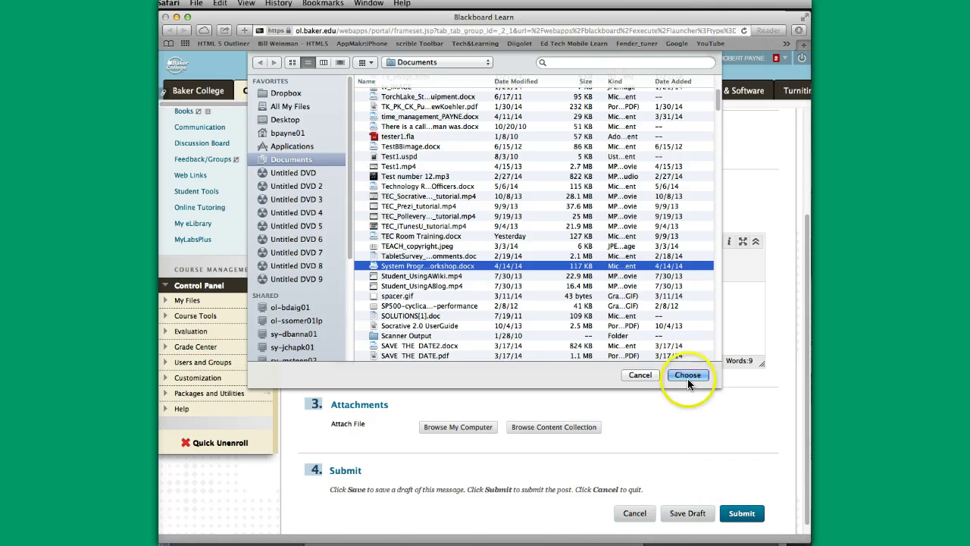
{"action": "left_click", "coordinate": [691, 375]}
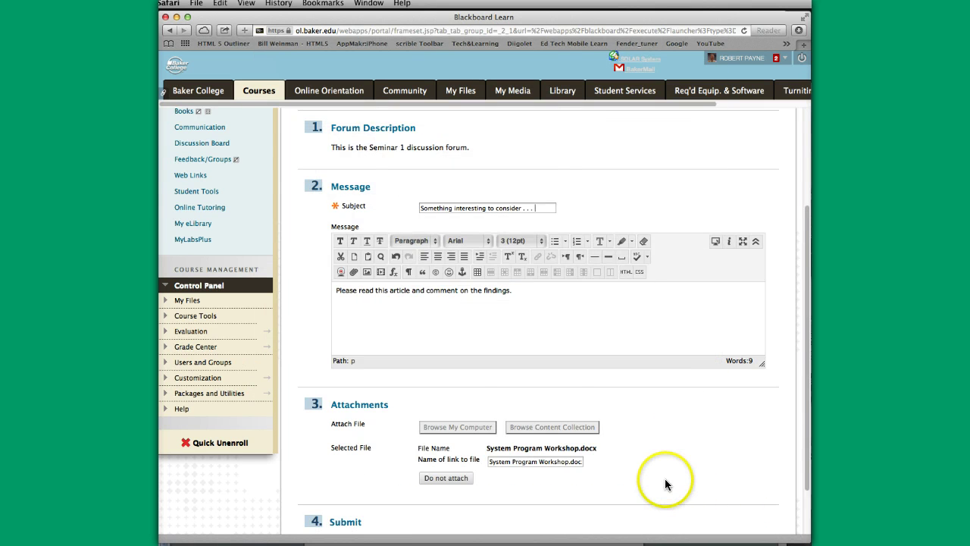
{"action": "scroll", "coordinate": [763, 468], "scroll_direction": "down", "scroll_amount": 2}
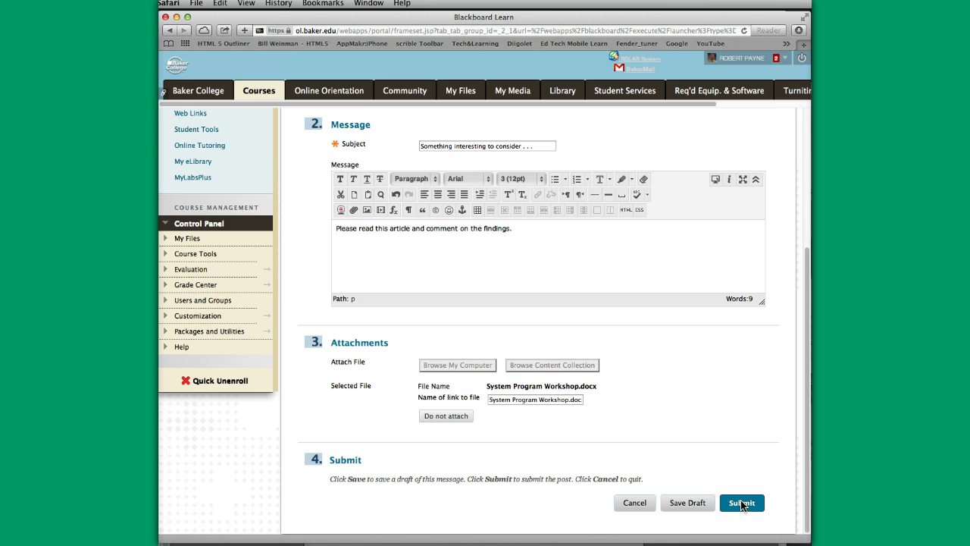
{"action": "left_click", "coordinate": [742, 503]}
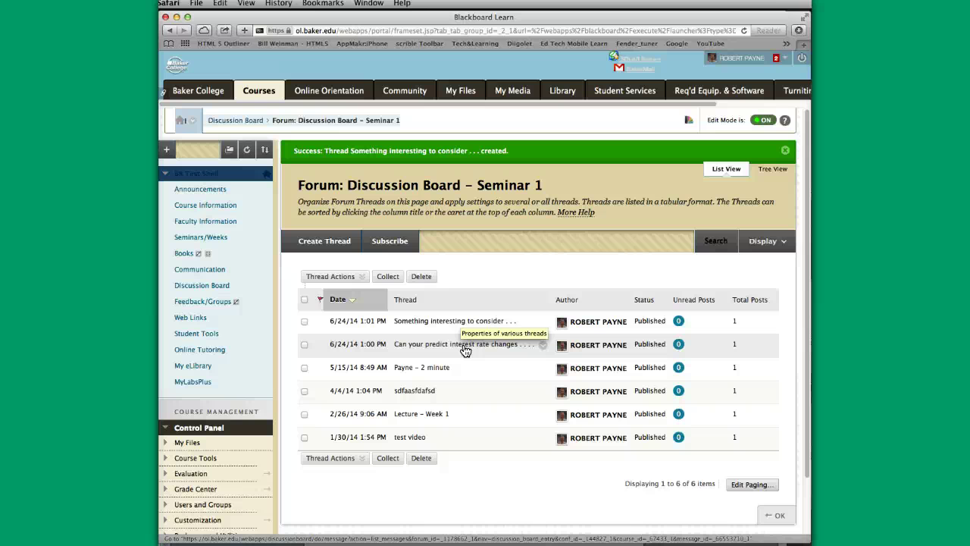
Start a third thread in the Seminar 1 forum with the subject "Here is the Fed's website . . . .".
{"action": "left_click", "coordinate": [331, 276]}
{"action": "left_click", "coordinate": [318, 241]}
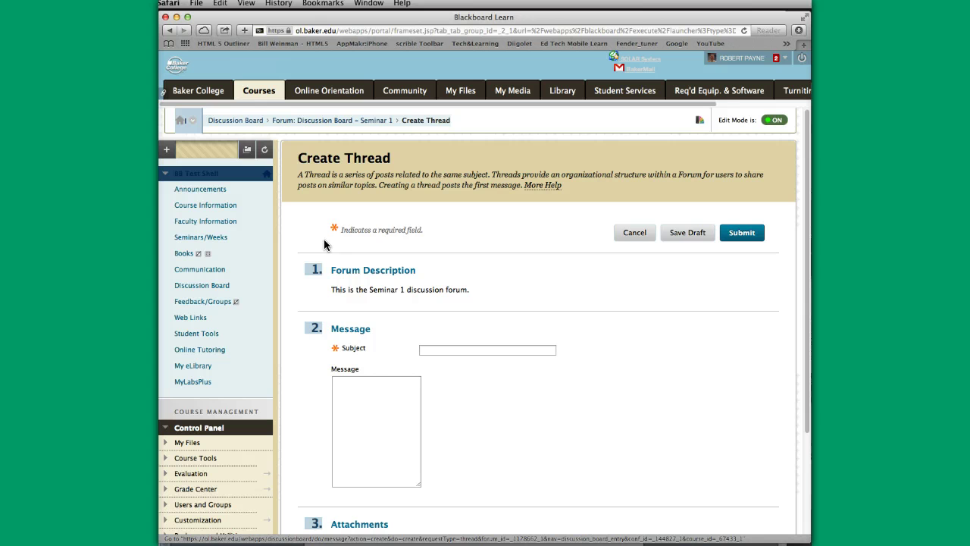
{"action": "left_click", "coordinate": [427, 349]}
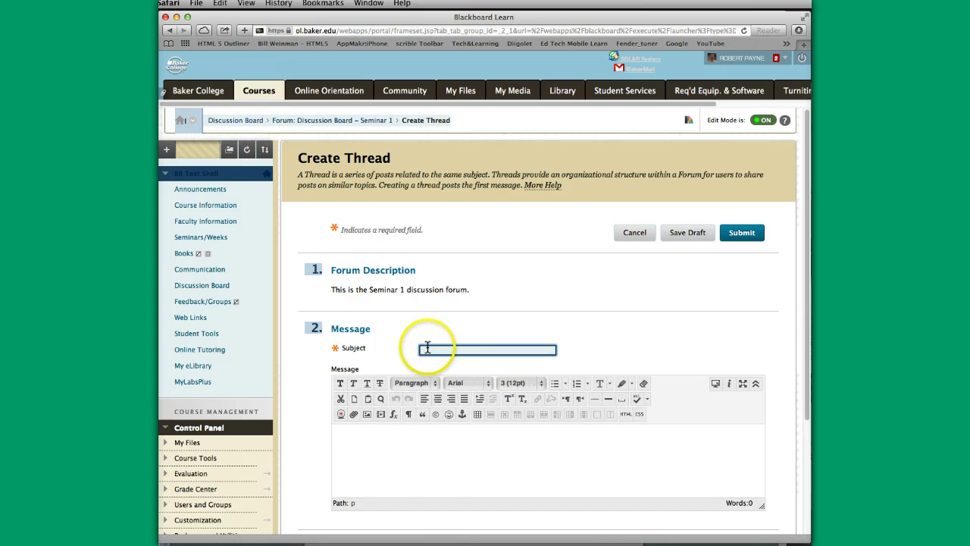
{"action": "type", "text": "Here "}
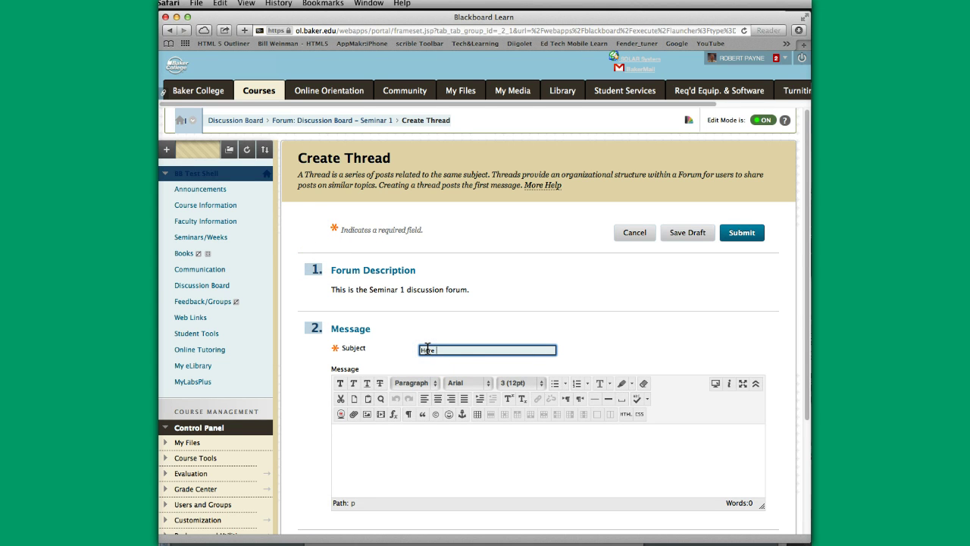
{"action": "type", "text": "is the Fed's webiste . . . ."}
{"action": "key", "text": "BackSpace"}
{"action": "key", "text": "BackSpace"}
{"action": "key", "text": "BackSpace"}
{"action": "key", "text": "BackSpace"}
{"action": "type", "text": "e . . . ."}
Write "Search the site to determine the next FED OMC meeting . . . ." in the message body, followed by two line breaks.
{"action": "left_click", "coordinate": [344, 436]}
{"action": "left_click", "coordinate": [345, 431]}
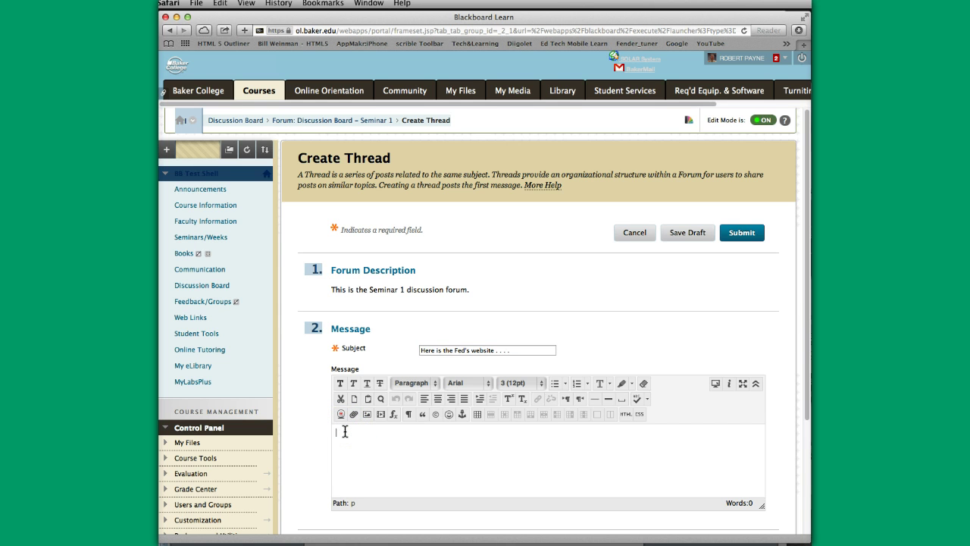
{"action": "type", "text": "Search the site to determine the next FED OMC "}
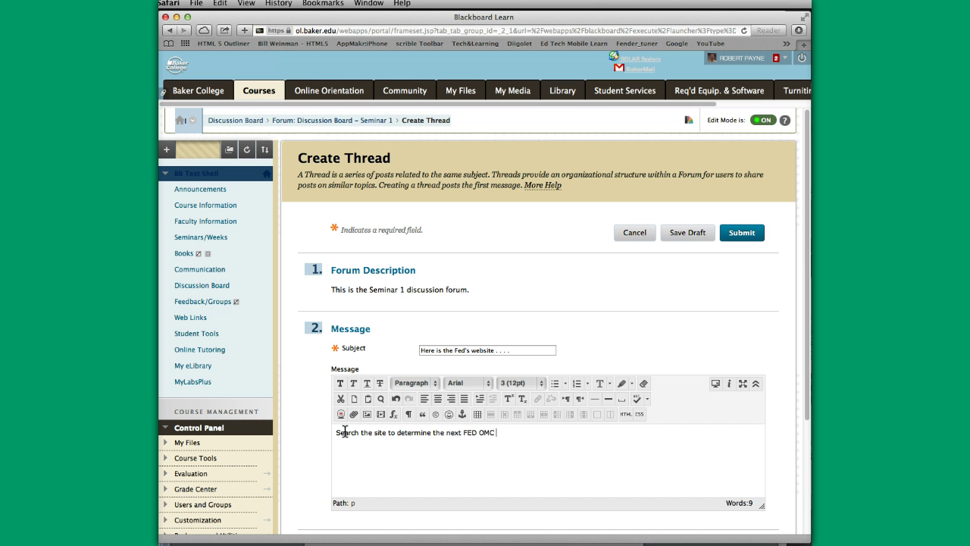
{"action": "type", "text": "meeting . . . ."}
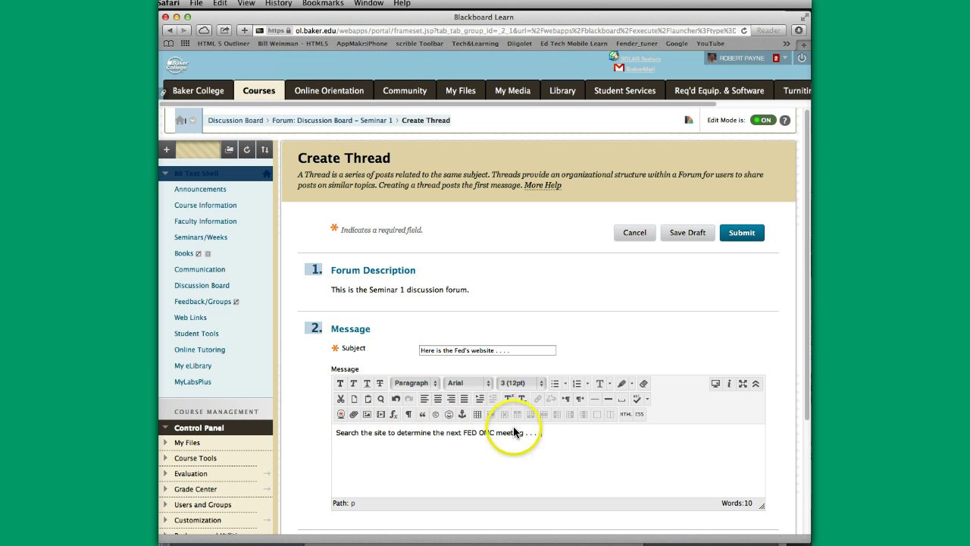
{"action": "key", "text": "Return"}
{"action": "key", "text": "Return"}
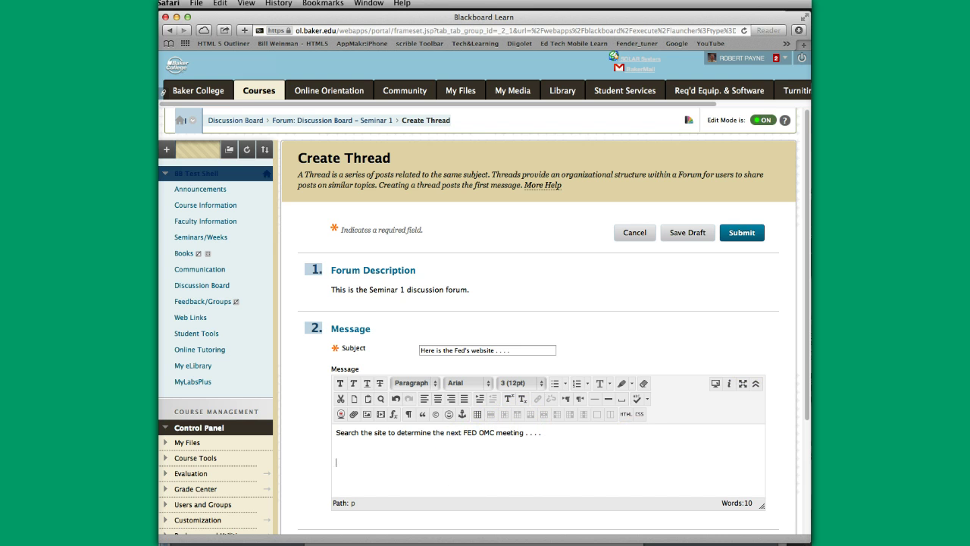
{"action": "key", "text": "super+Tab"}
{"action": "left_click", "coordinate": [167, 16]}
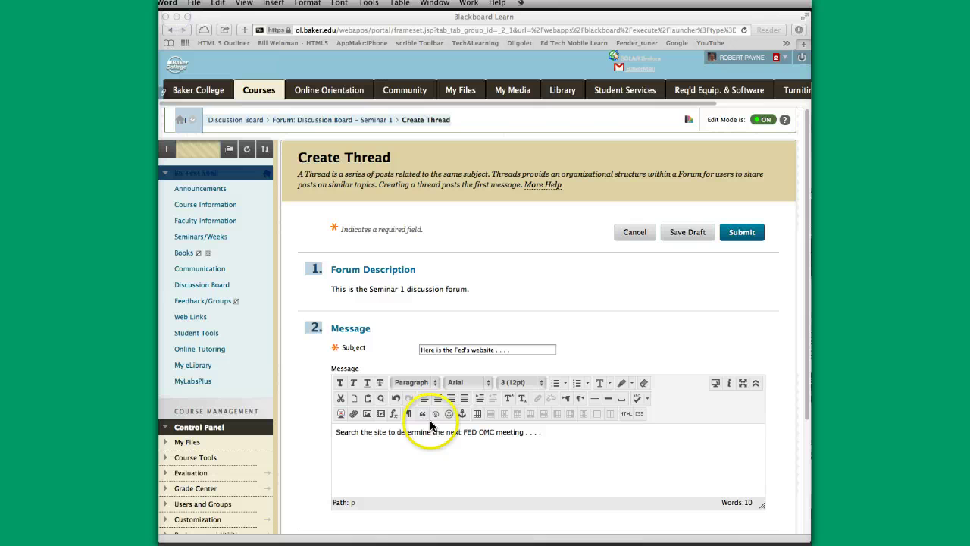
{"action": "left_click", "coordinate": [363, 458]}
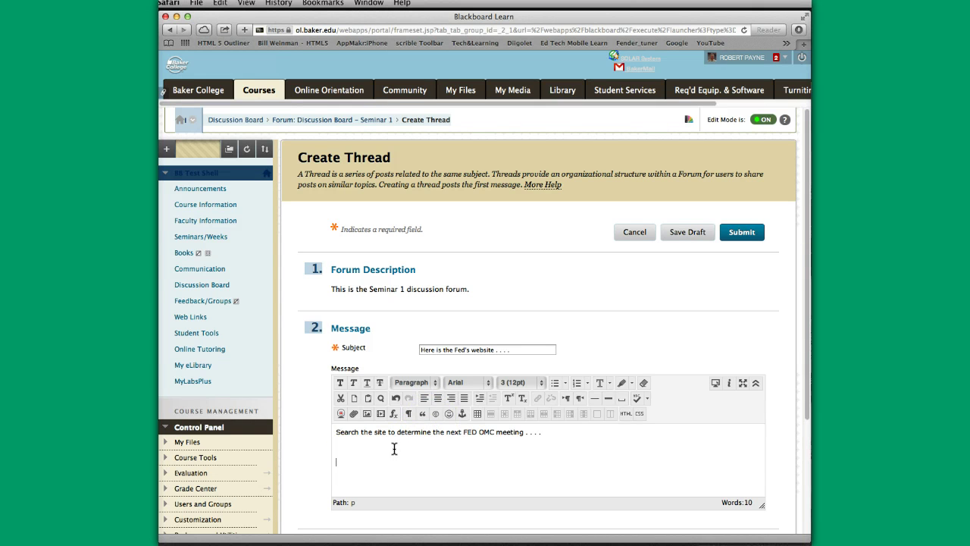
{"action": "type", "text": "www.federalreserve.gov"}
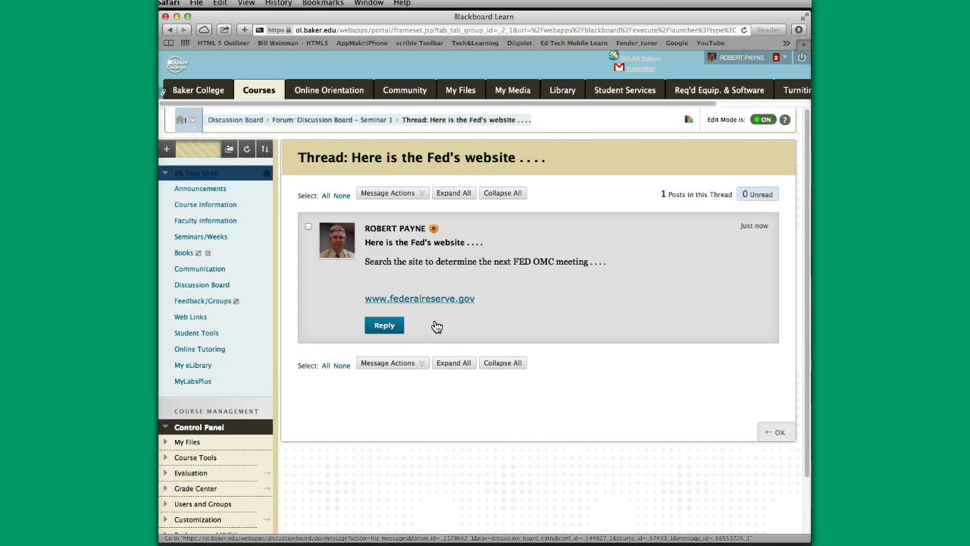
{"action": "left_click", "coordinate": [434, 302]}
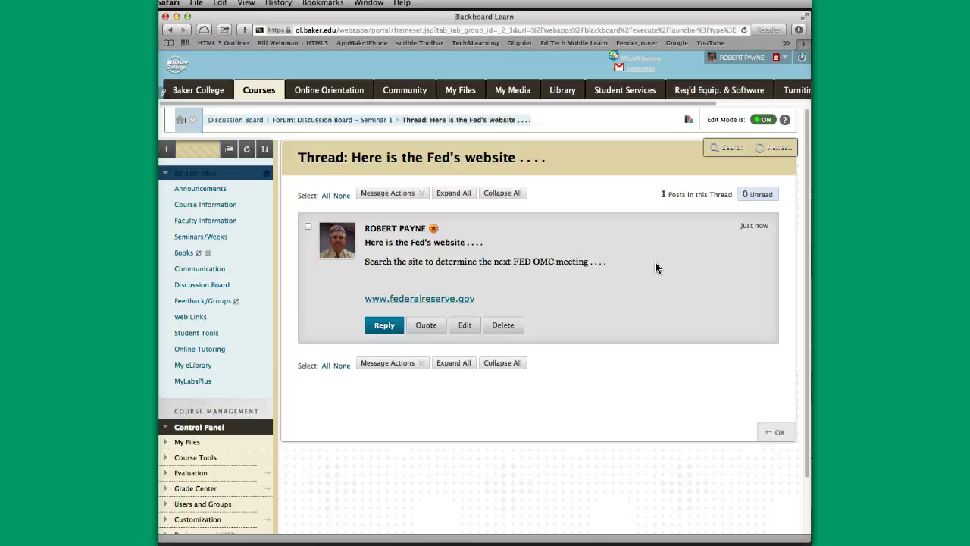
Return to the Seminar 1 forum in the Discussion Board and start a new thread.
{"action": "left_click", "coordinate": [203, 288]}
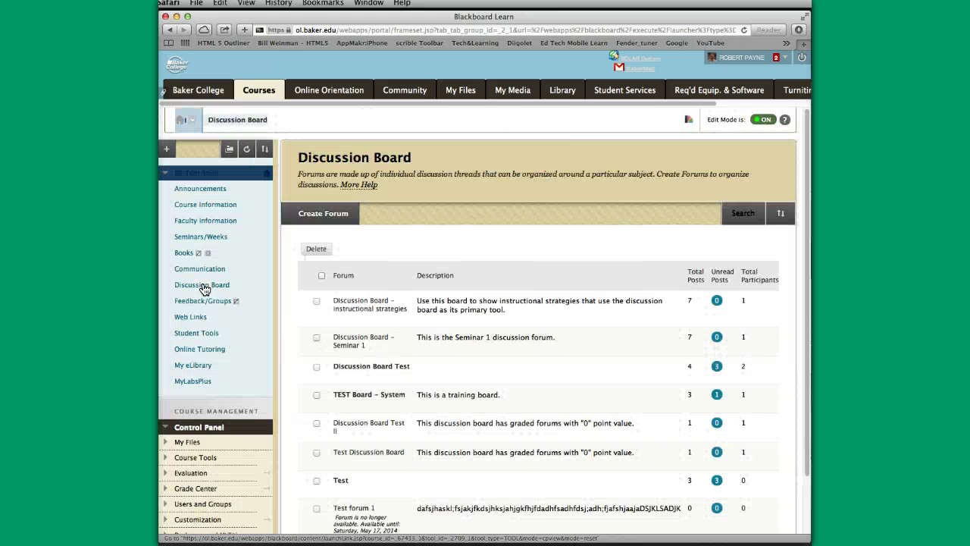
{"action": "mouse_move", "coordinate": [353, 342]}
{"action": "left_mouse_down"}
{"action": "mouse_move", "coordinate": [368, 372]}
{"action": "mouse_move", "coordinate": [353, 346]}
{"action": "left_mouse_up"}
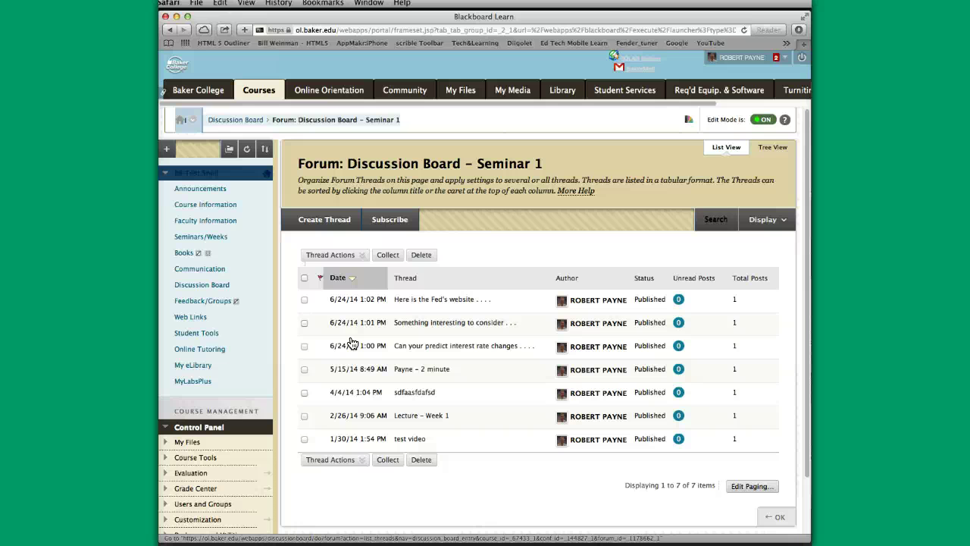
{"action": "left_click", "coordinate": [317, 221]}
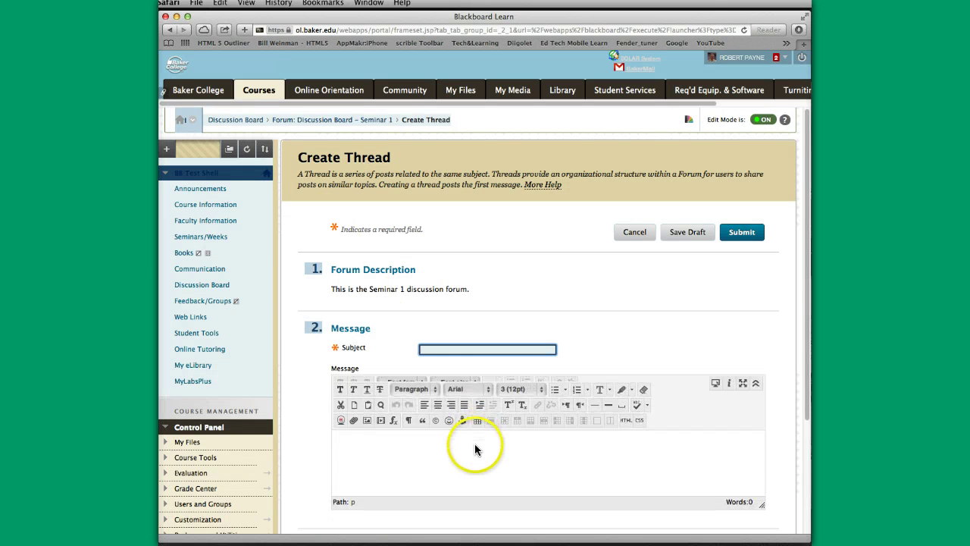
Connect the message editor's webcam recorder to YouTube by granting access, and close the recorder without recording.
{"action": "left_click", "coordinate": [340, 413]}
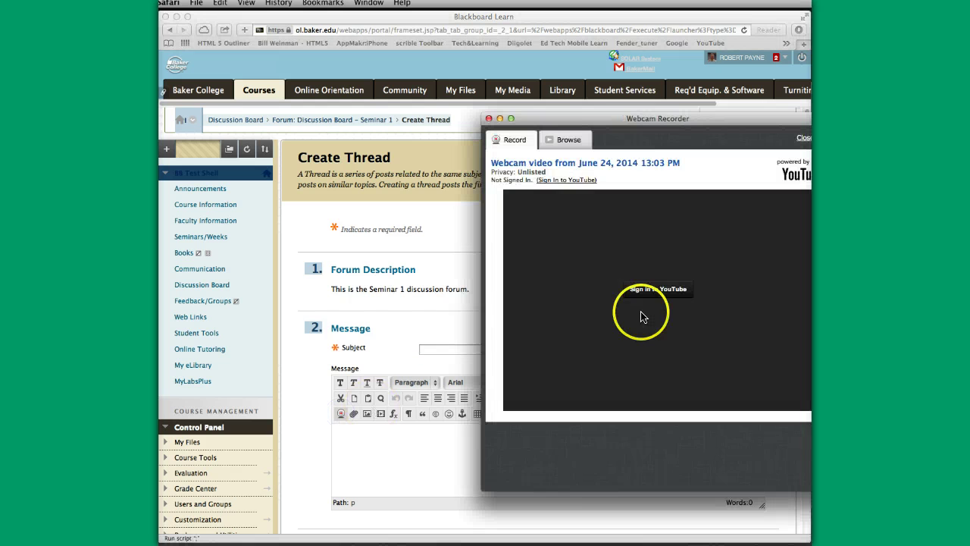
{"action": "left_click", "coordinate": [661, 290]}
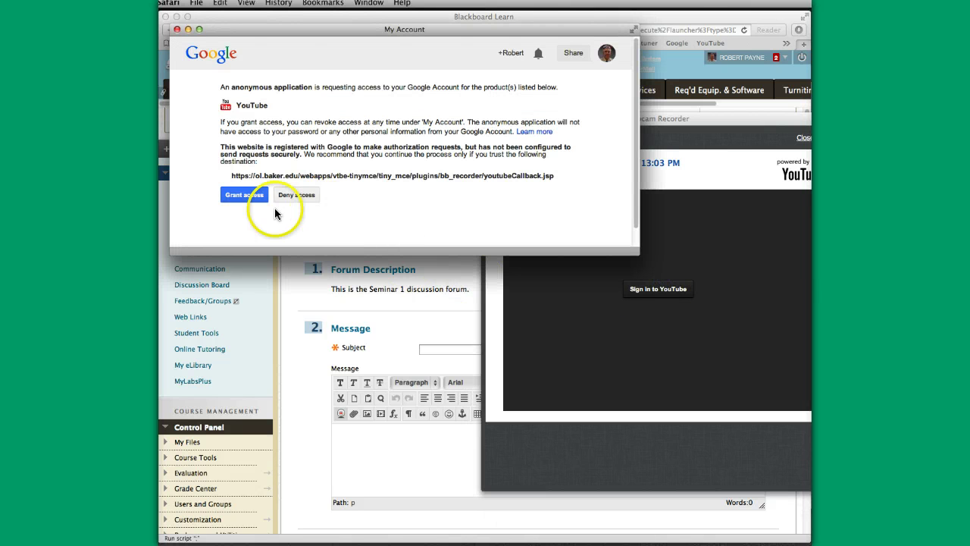
{"action": "left_click", "coordinate": [246, 196]}
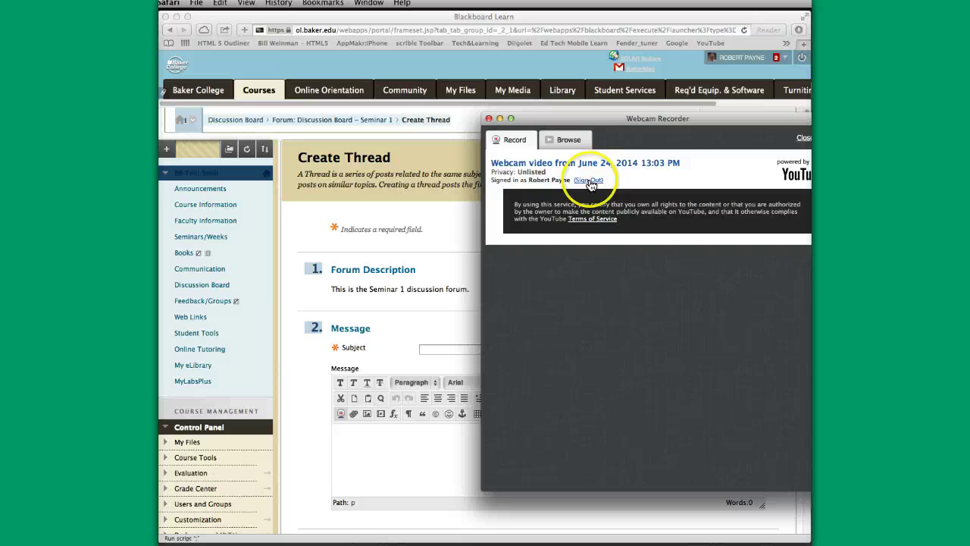
{"action": "left_click", "coordinate": [489, 120]}
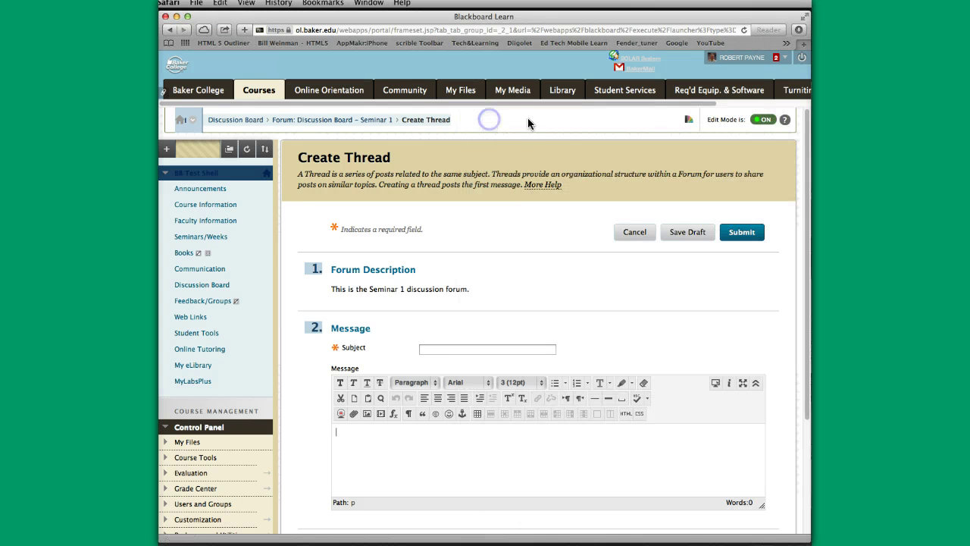
Copy the 960 × 720 embed code of the YouTube video "What are interest rates?" and leave its window.
{"action": "left_click", "coordinate": [384, 449]}
{"action": "left_click", "coordinate": [491, 430]}
{"action": "left_click", "coordinate": [463, 438]}
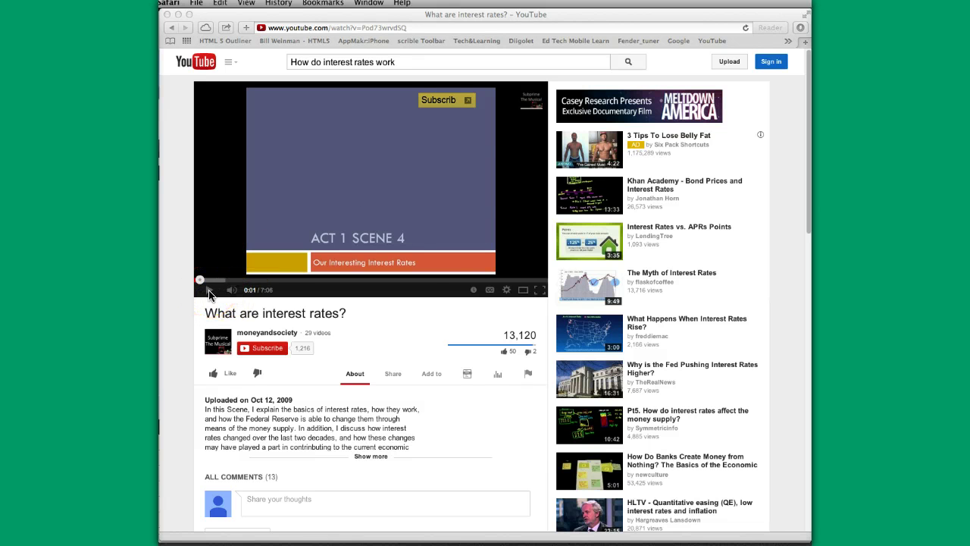
{"action": "left_click", "coordinate": [391, 375]}
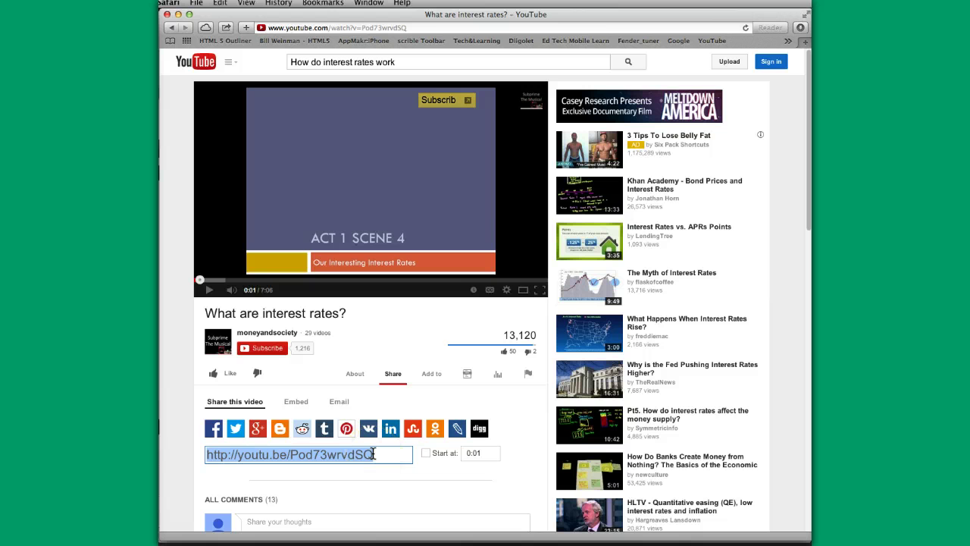
{"action": "left_click", "coordinate": [296, 401]}
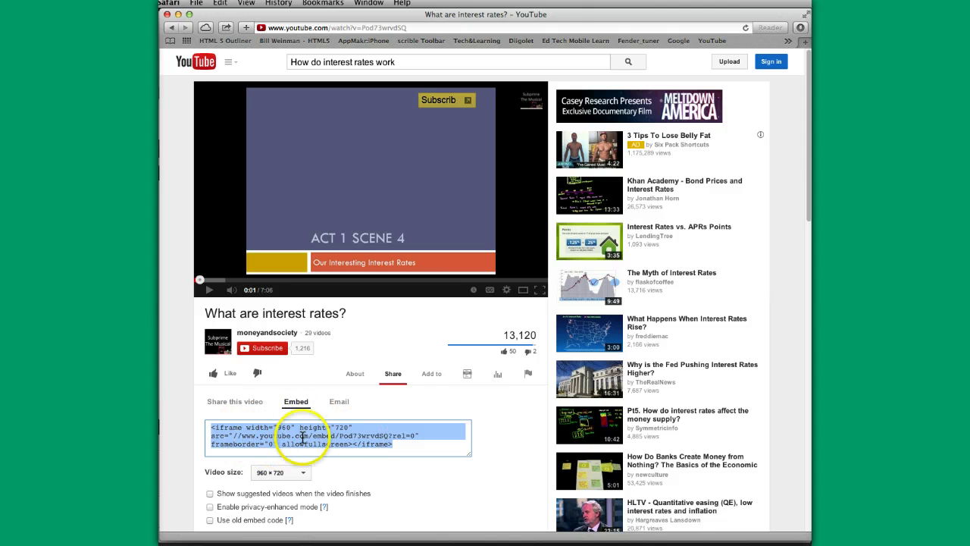
{"action": "left_click", "coordinate": [220, 3]}
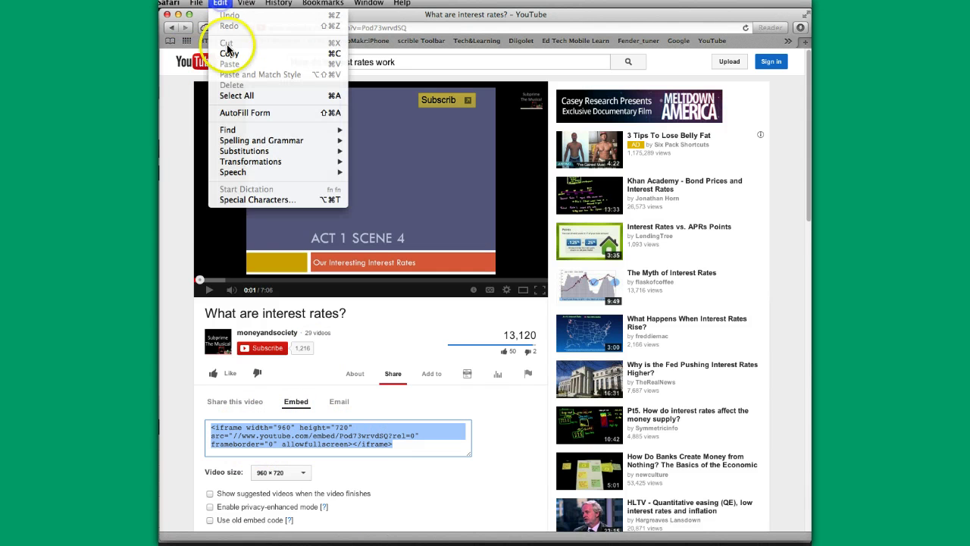
{"action": "left_click", "coordinate": [228, 54]}
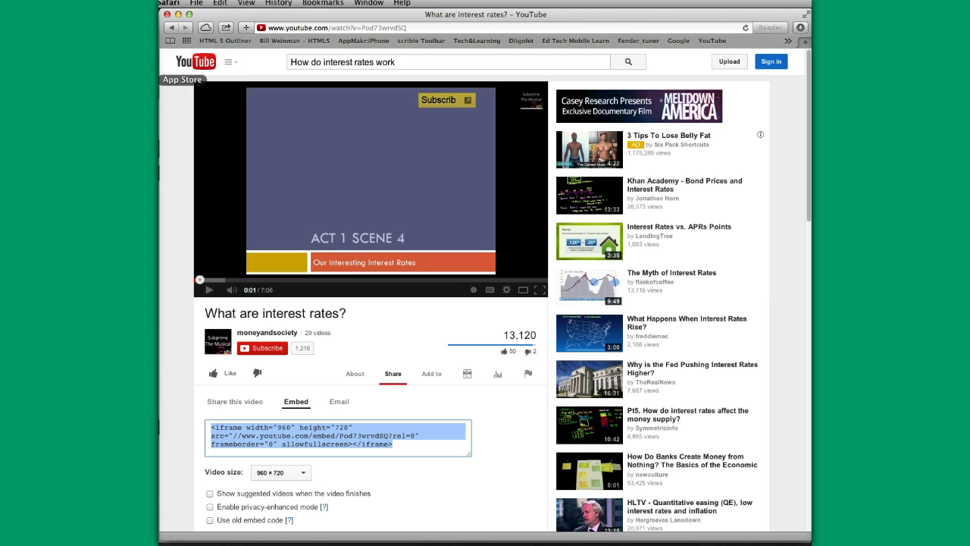
{"action": "left_click", "coordinate": [177, 14]}
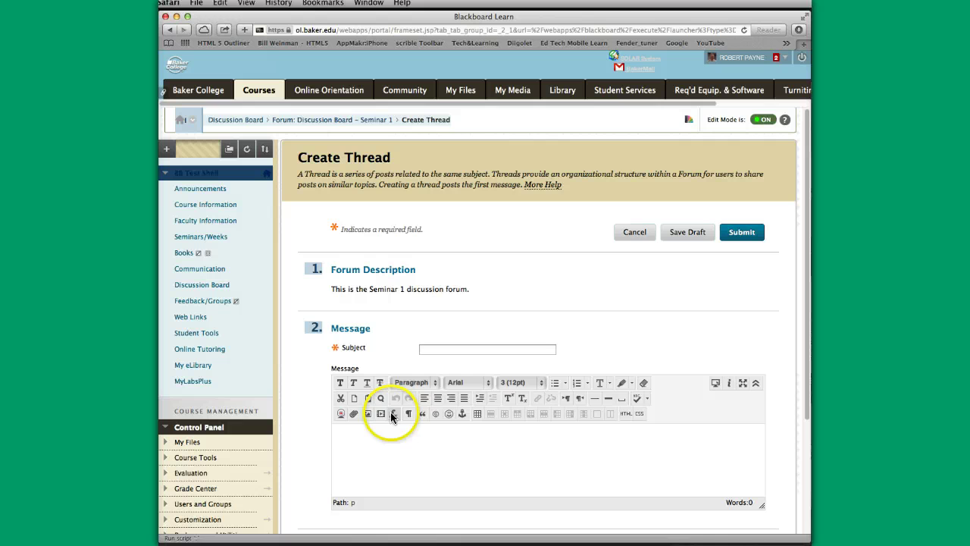
Start inserting embedded media in the thread message and paste the YouTube iframe code as its source.
{"action": "left_click", "coordinate": [346, 426]}
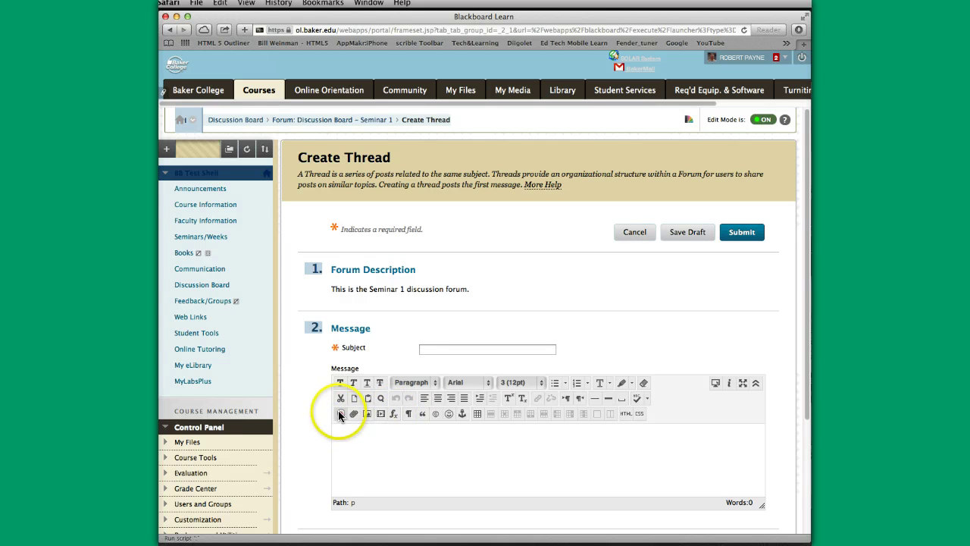
{"action": "left_click", "coordinate": [381, 413]}
{"action": "left_click", "coordinate": [425, 130]}
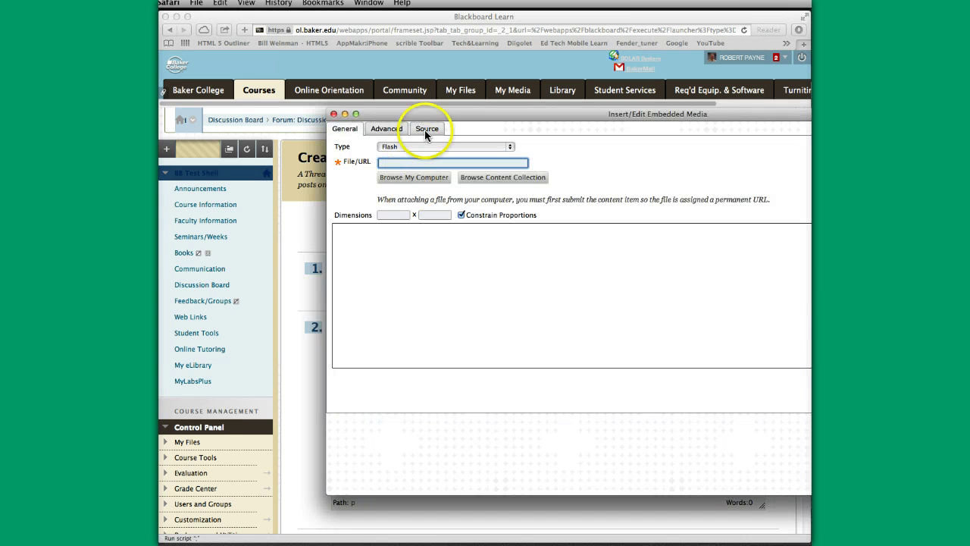
{"action": "left_click", "coordinate": [348, 151]}
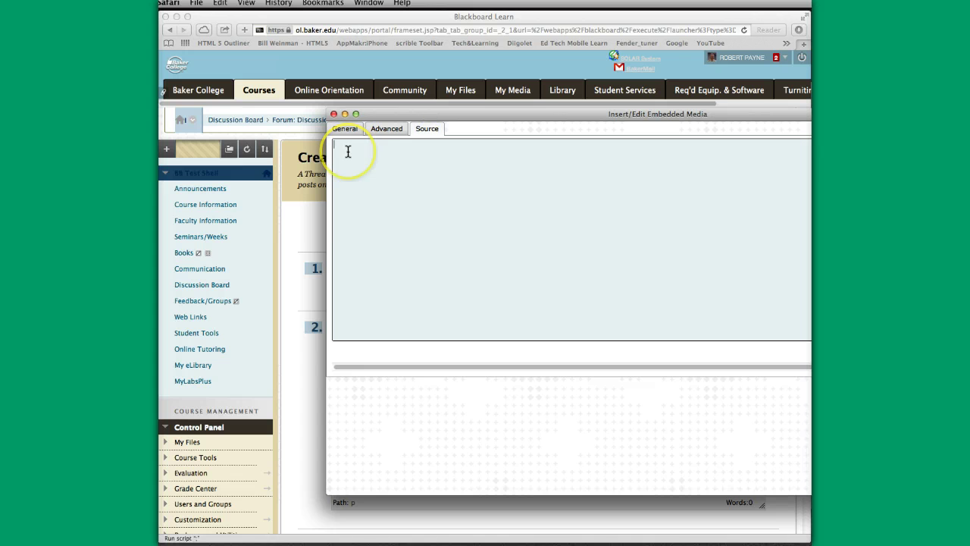
{"action": "key", "text": "super+v"}
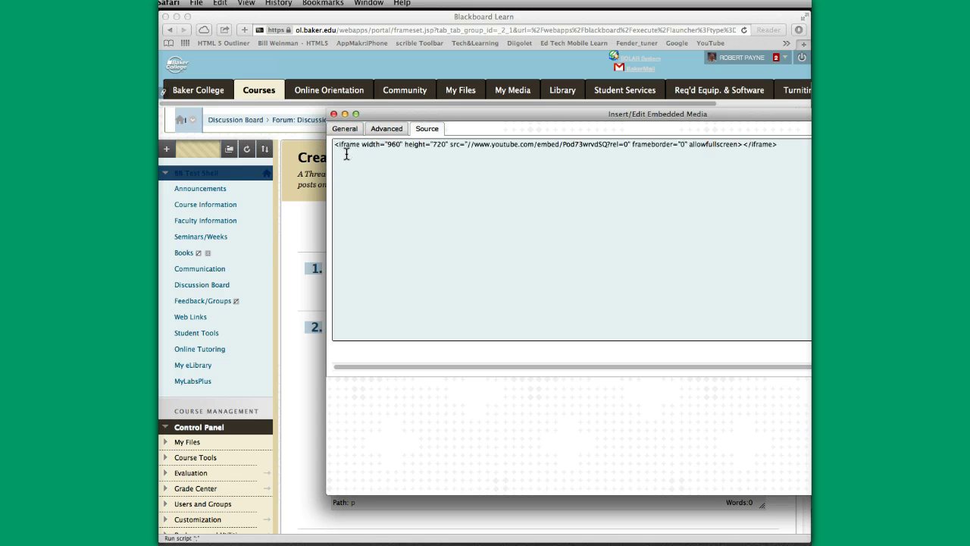
Preview the embedded "What are interest rates?" video and insert it into the thread message.
{"action": "left_click", "coordinate": [344, 131]}
{"action": "left_click", "coordinate": [481, 284]}
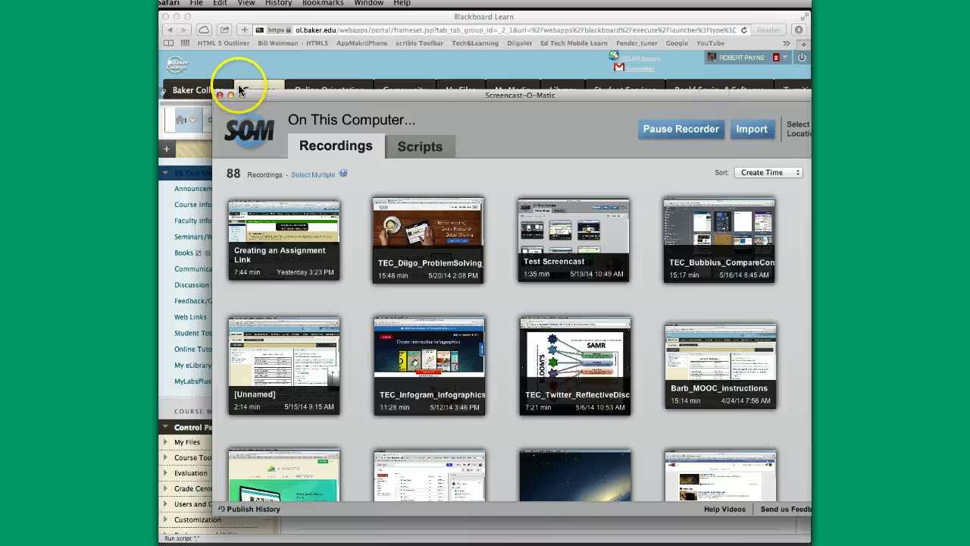
{"action": "left_click", "coordinate": [231, 95]}
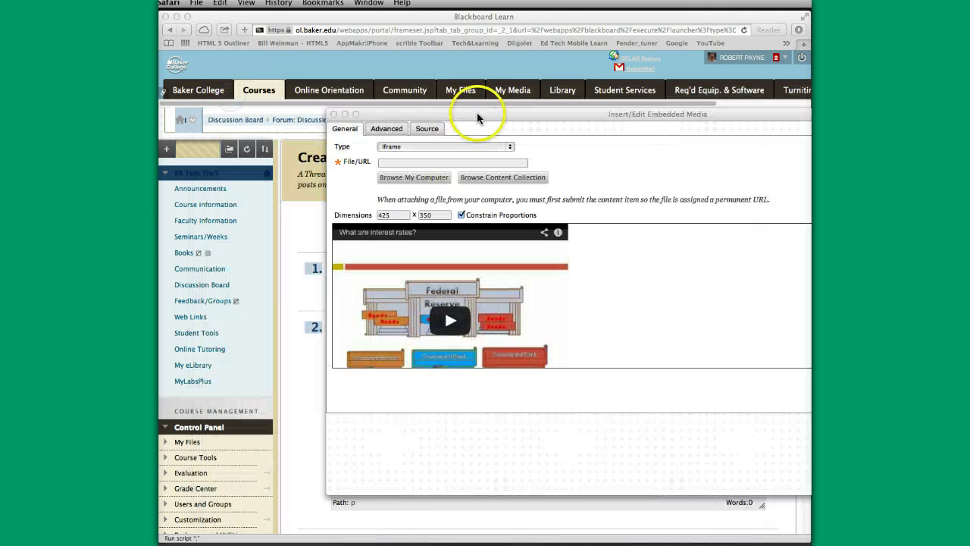
{"action": "left_click_drag", "start_coordinate": [477, 112], "coordinate": [304, 113]}
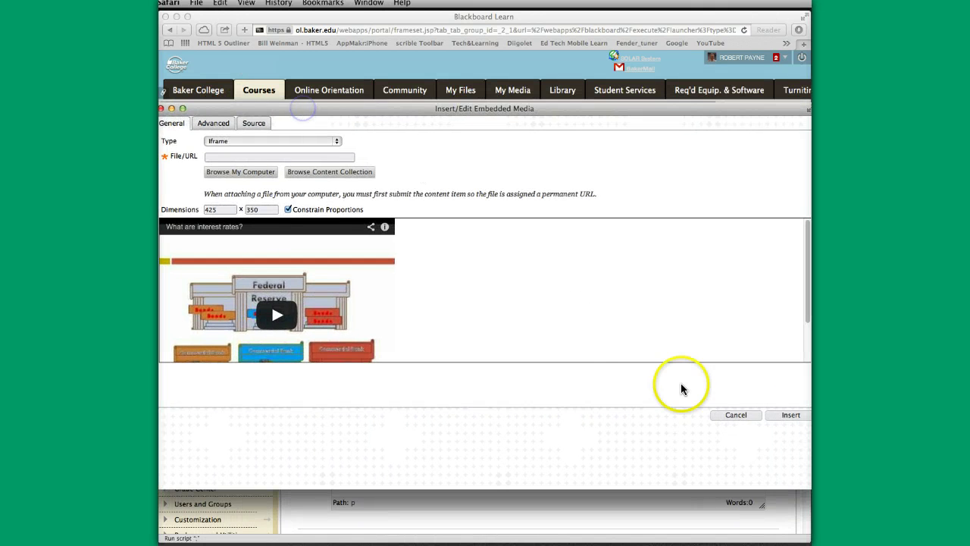
{"action": "left_click", "coordinate": [784, 422]}
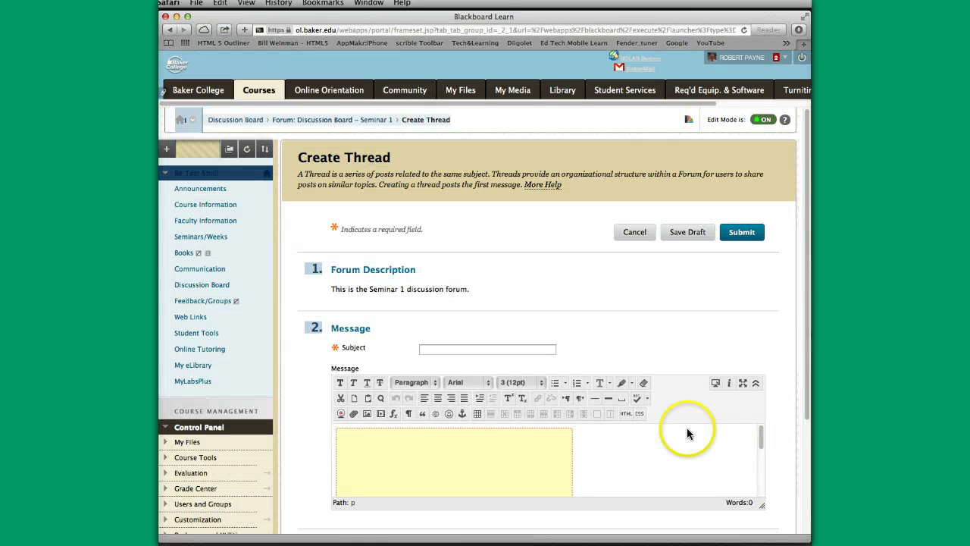
Give the thread the subject "Interest rates - video" and submit it.
{"action": "left_click", "coordinate": [426, 349]}
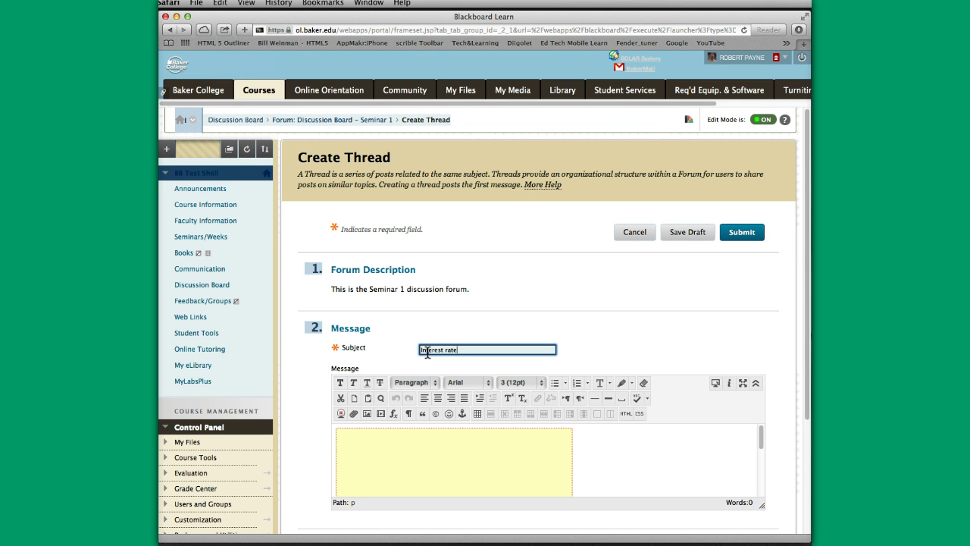
{"action": "type", "text": "Interest rates - video"}
{"action": "left_click", "coordinate": [741, 235]}
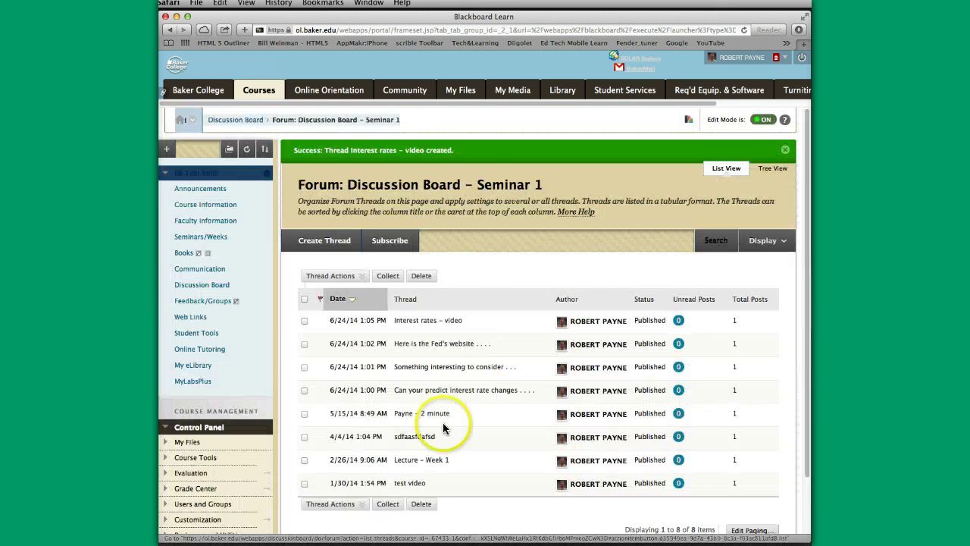
Open the posted "Interest rates - video" thread and look over the embedded video.
{"action": "left_click", "coordinate": [425, 325]}
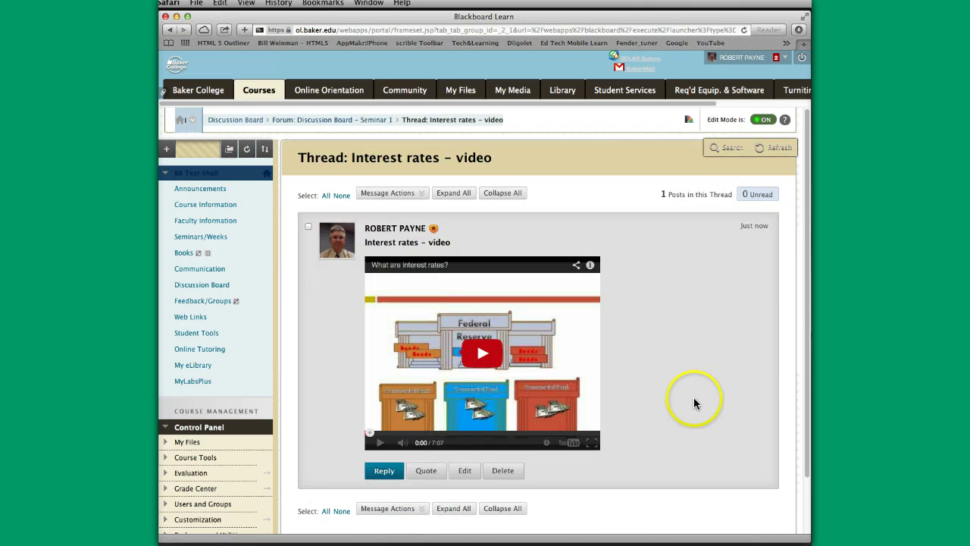
{"action": "scroll", "coordinate": [697, 399], "scroll_direction": "down", "scroll_amount": 3}
{"action": "scroll", "coordinate": [696, 398], "scroll_direction": "up", "scroll_amount": 3}
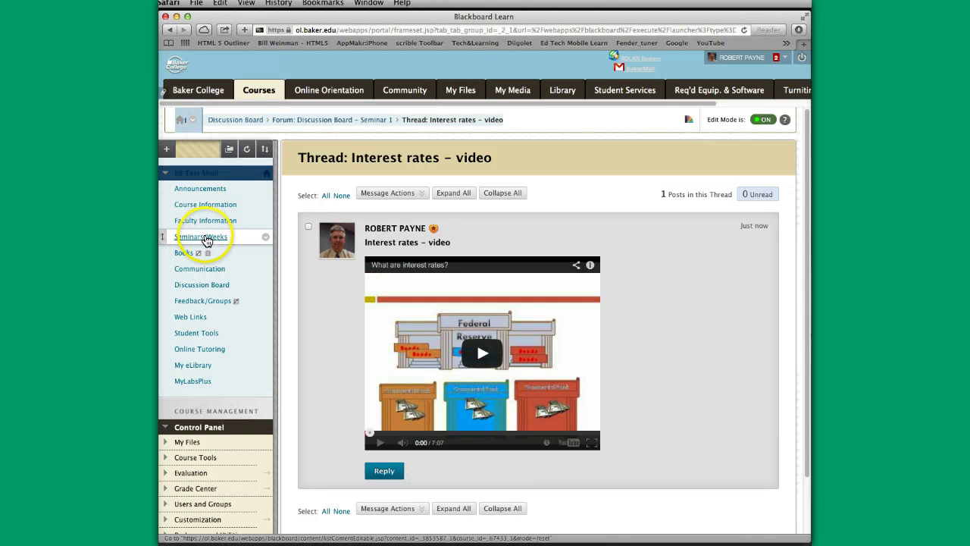
Go back to the Discussion Board and open the Seminar 1 forum.
{"action": "left_click", "coordinate": [210, 290]}
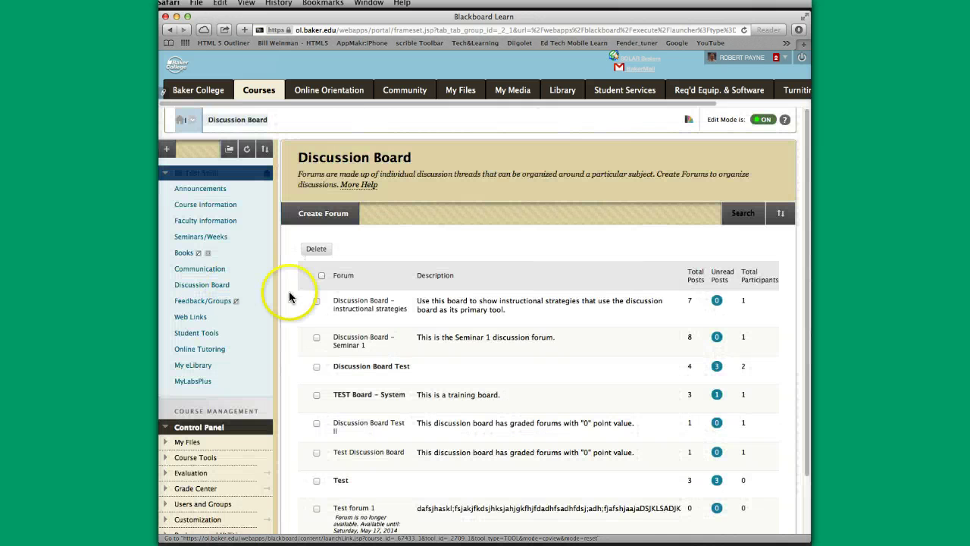
{"action": "left_click", "coordinate": [348, 341]}
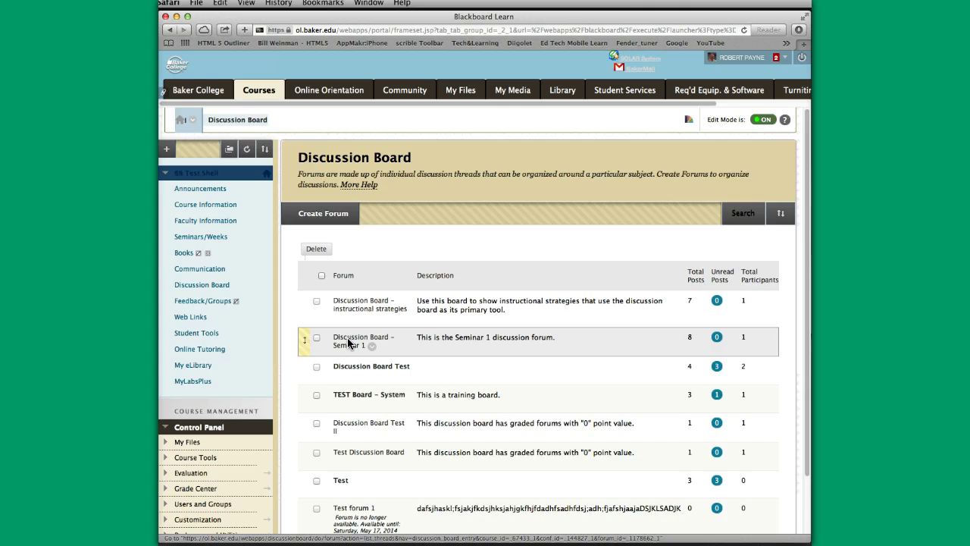